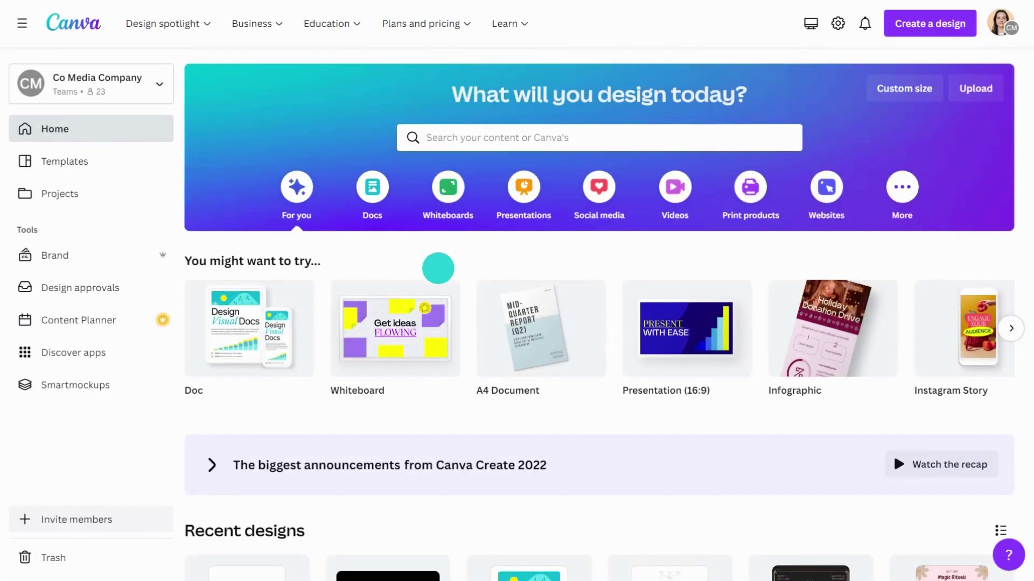
# Step: Start a doc from the Event Proposal template and scroll to the FILM SHOOT section headings
pyautogui.moveTo(250, 339)
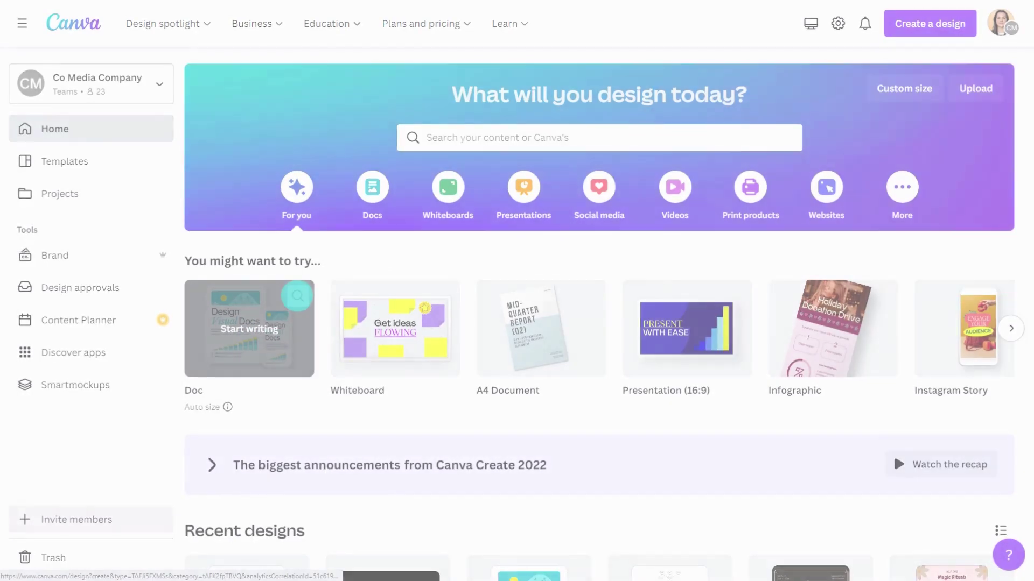
pyautogui.click(298, 295)
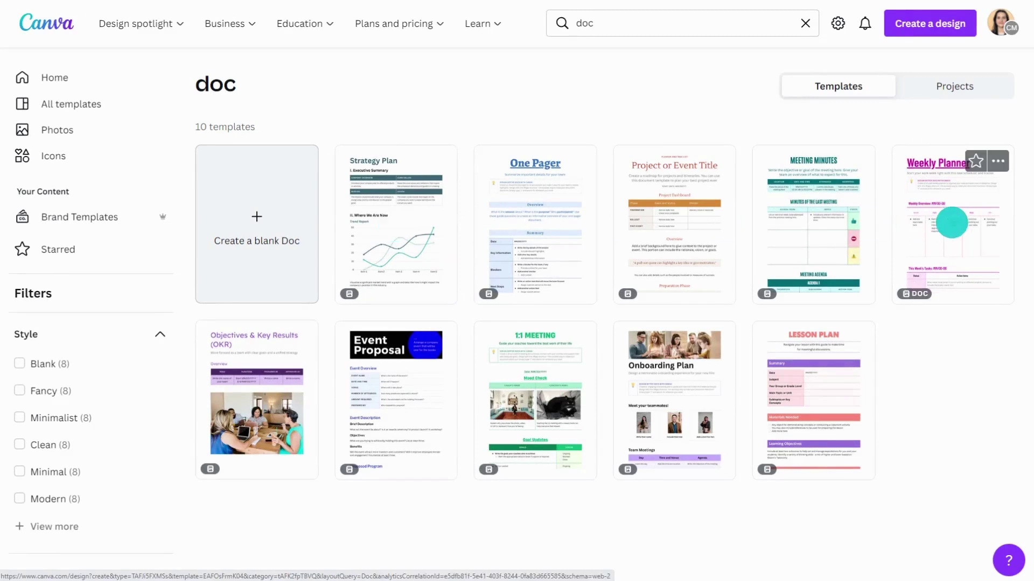
pyautogui.click(383, 400)
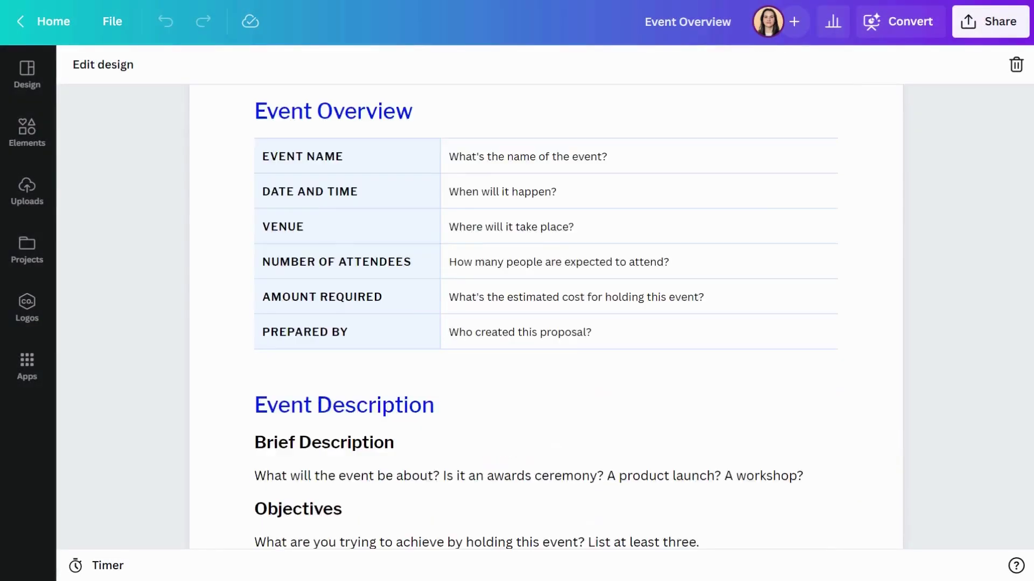
pyautogui.scroll(-8, 545, 323)
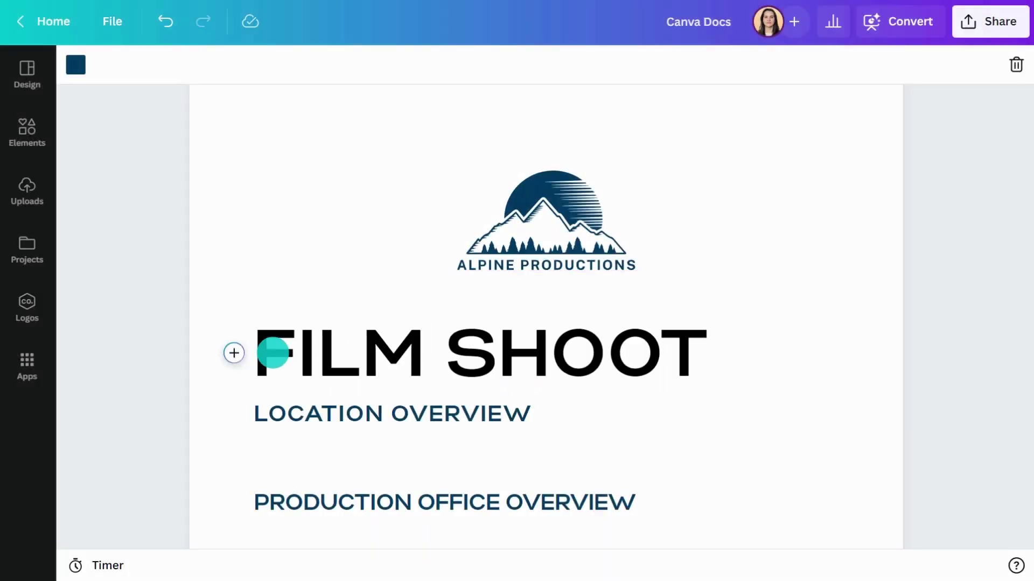
# Step: Enlarge the FILM SHOOT heading to size 78 and colour it dark navy
pyautogui.tripleClick(454, 355)
pyautogui.click(289, 64)
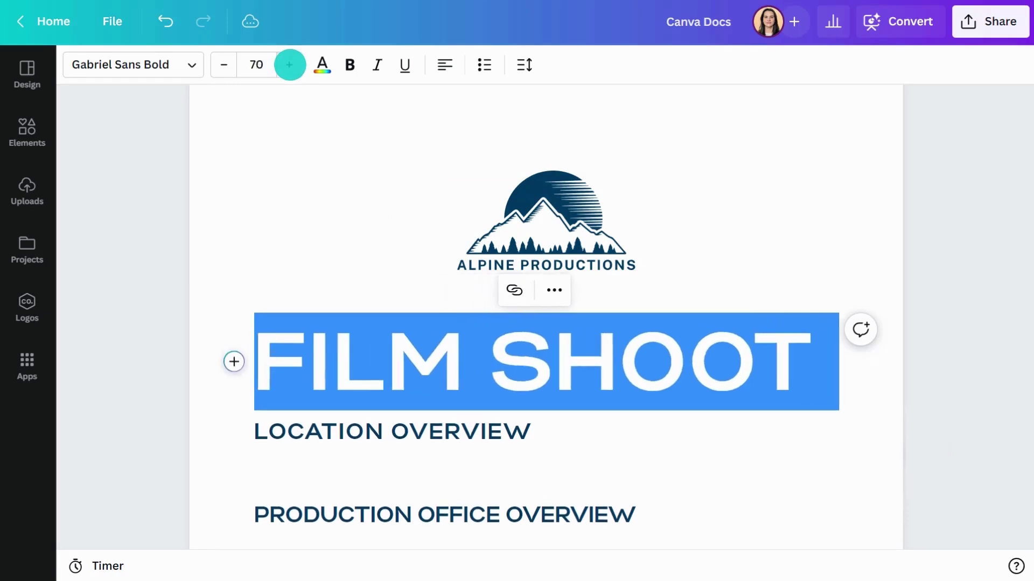
pyautogui.click(289, 65)
pyautogui.click(322, 64)
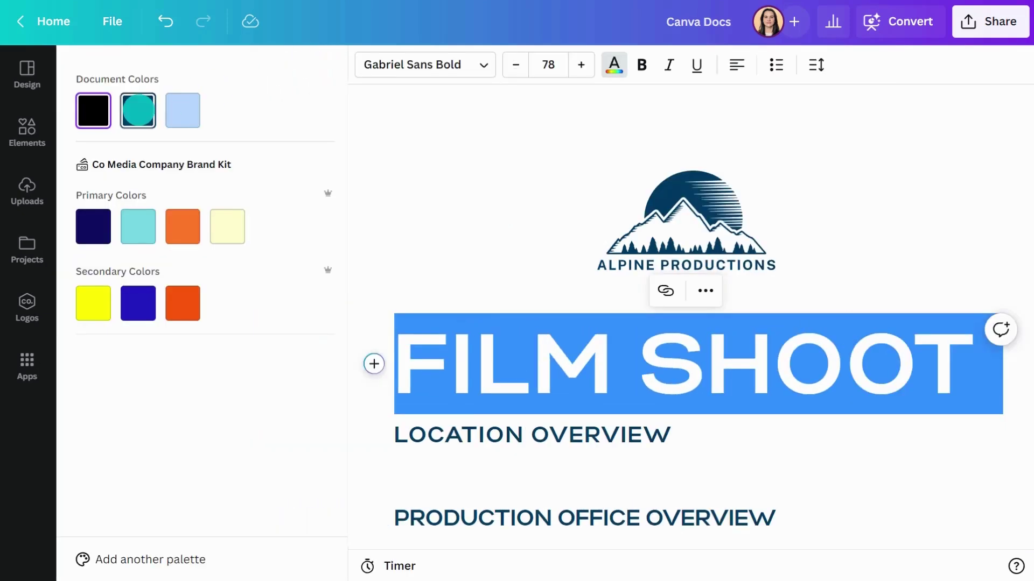
pyautogui.click(138, 108)
pyautogui.click(159, 255)
# Step: Add a bullet list under LOCATION OVERVIEW: forest, mountain & lake, on-site parking, accommodation
pyautogui.click(266, 475)
pyautogui.write('Location features forest, mountain & lake')
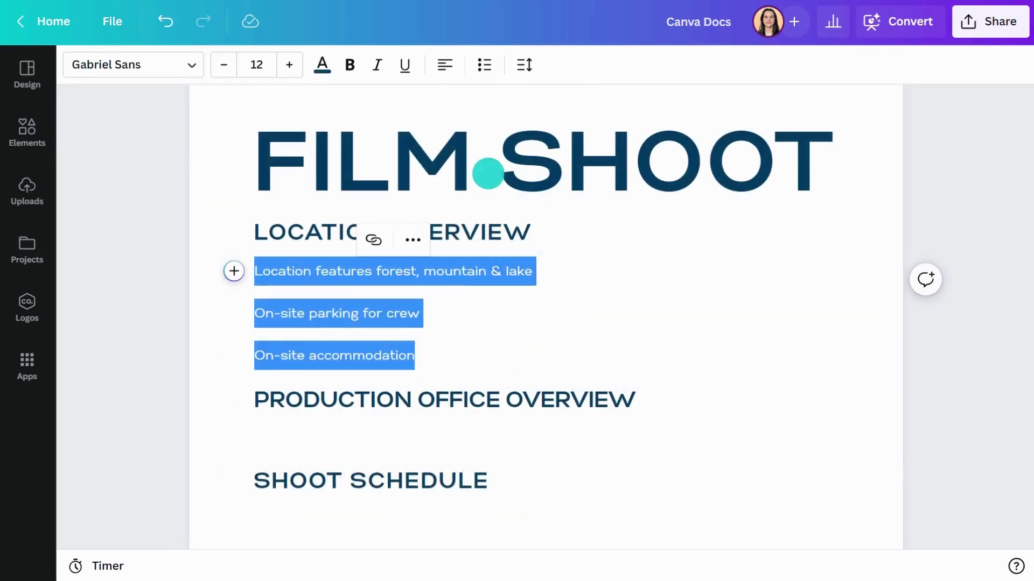
pyautogui.click(484, 65)
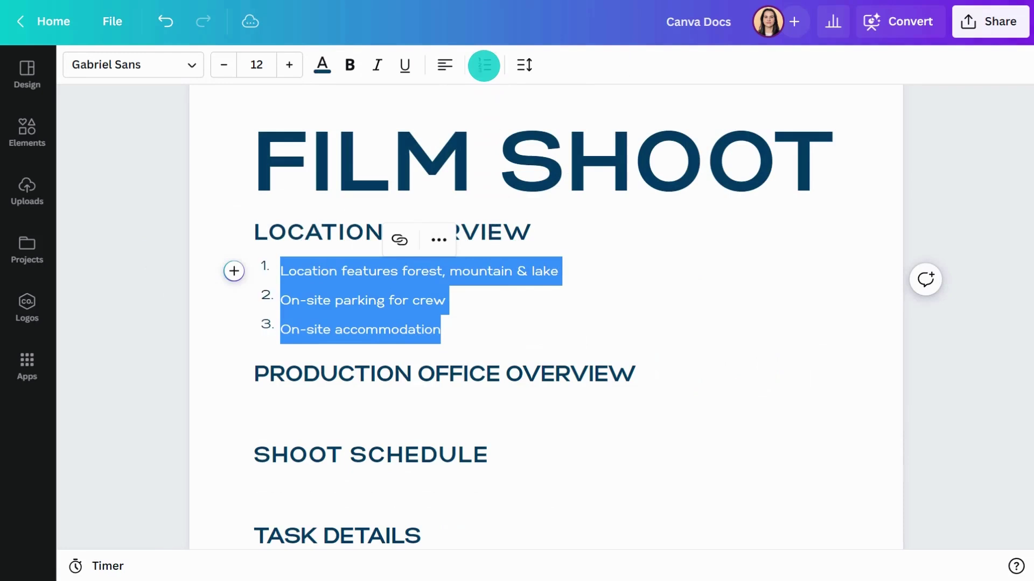
pyautogui.click(267, 272)
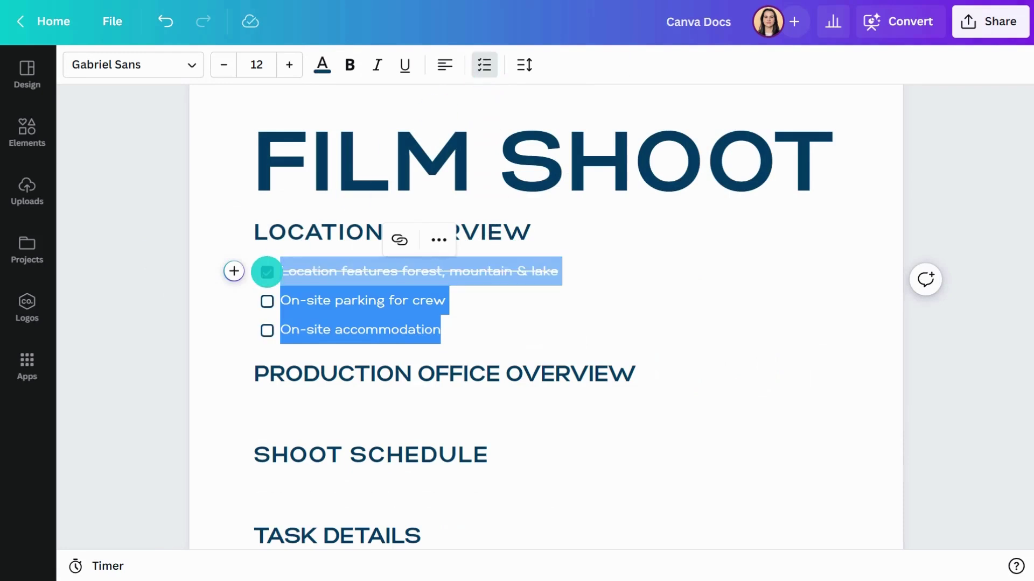
pyautogui.click(267, 272)
pyautogui.click(481, 67)
pyautogui.click(483, 65)
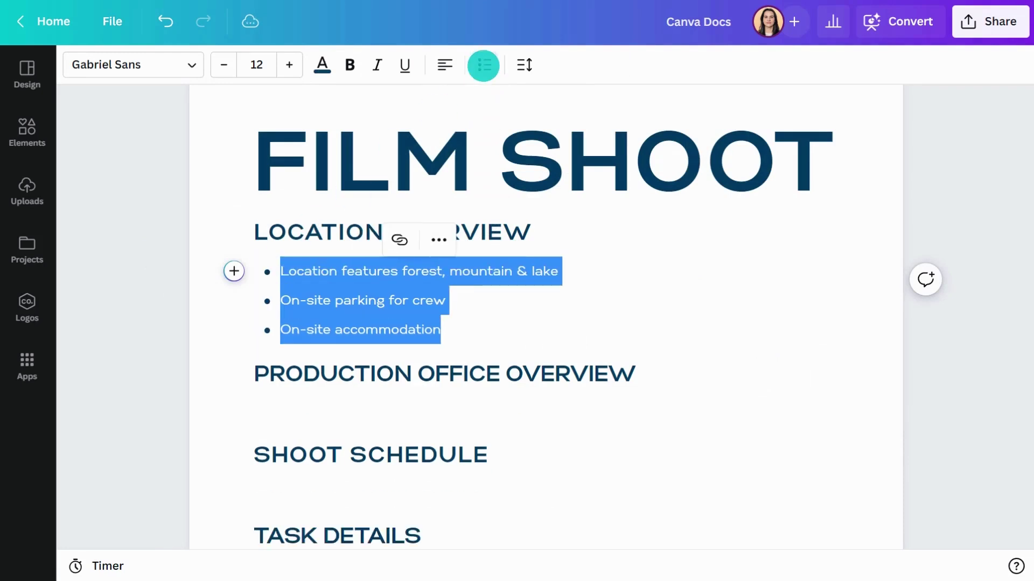
pyautogui.click(560, 271)
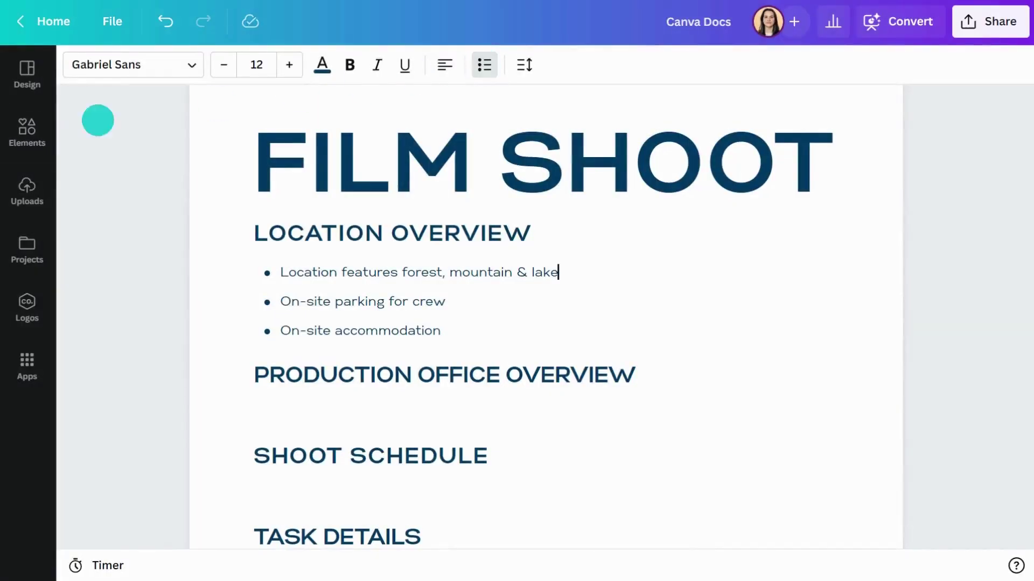
pyautogui.click(30, 128)
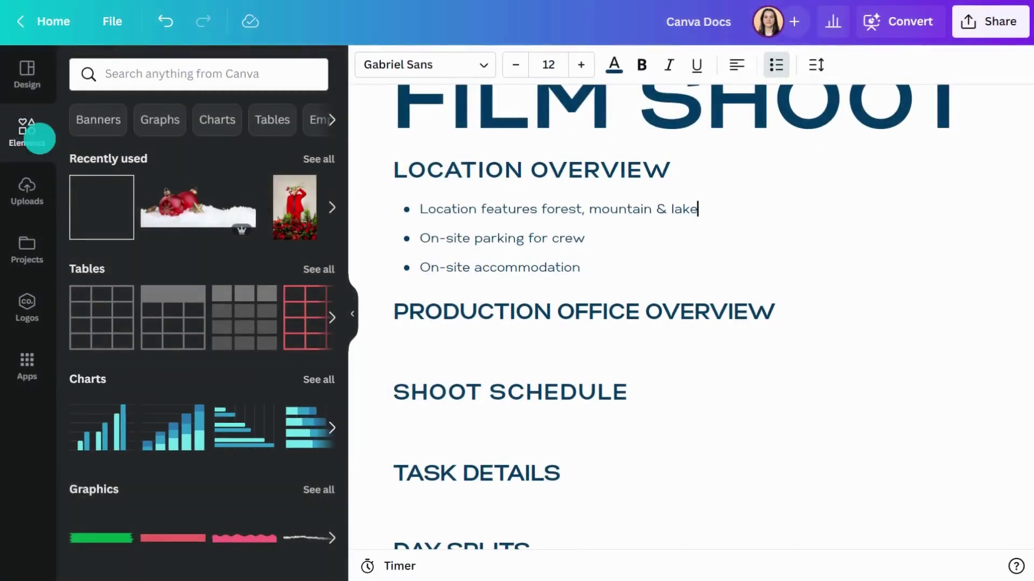
pyautogui.scroll(-4, 124, 215)
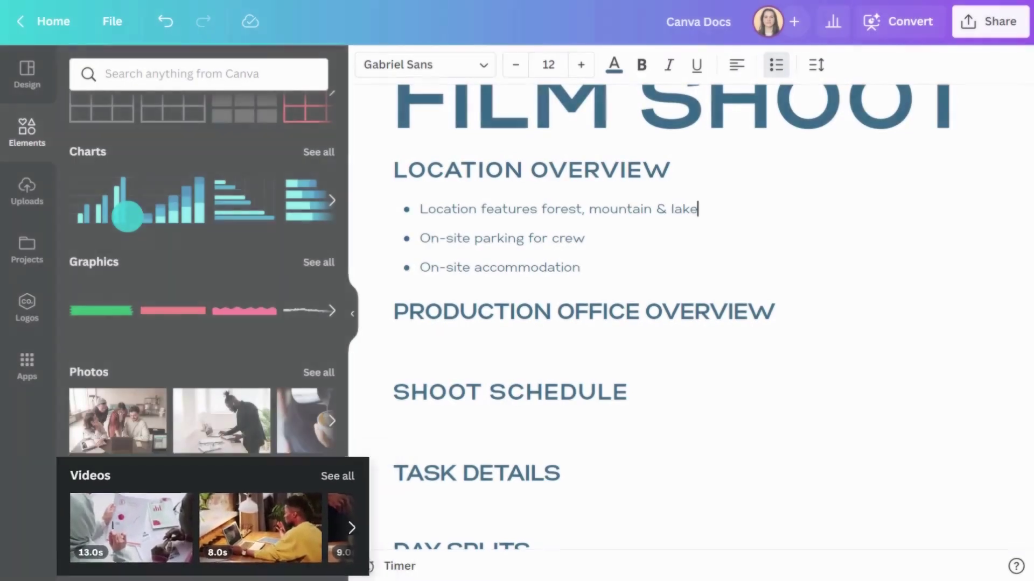
pyautogui.click(352, 314)
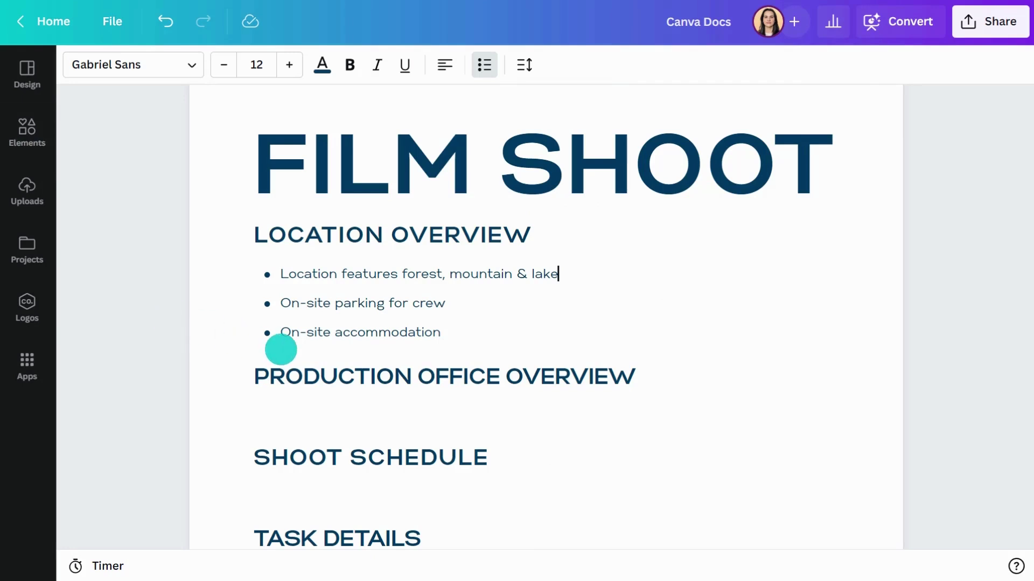
# Step: Insert a 2x2 table on a new line below the location list
pyautogui.click(280, 350)
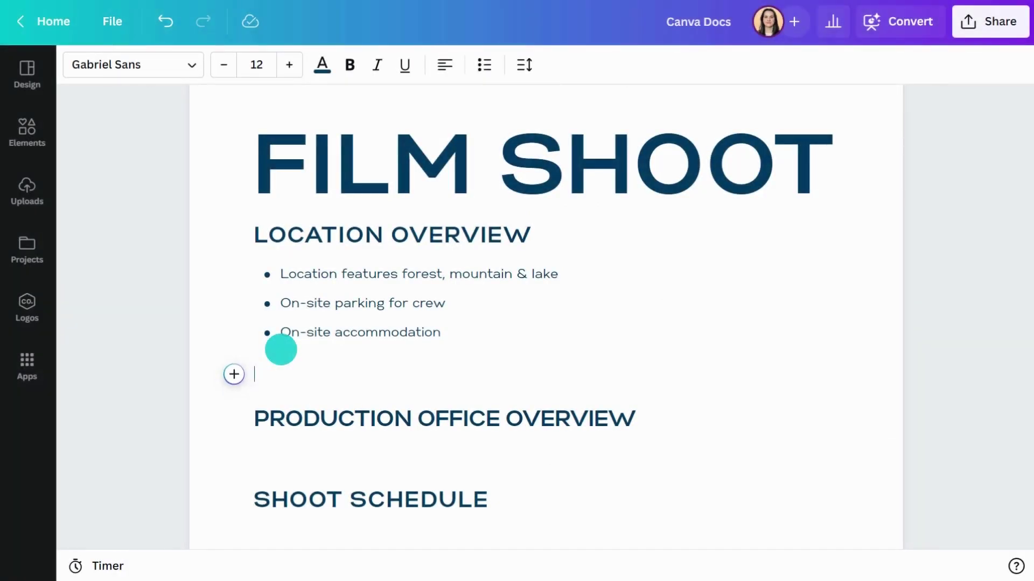
pyautogui.click(233, 374)
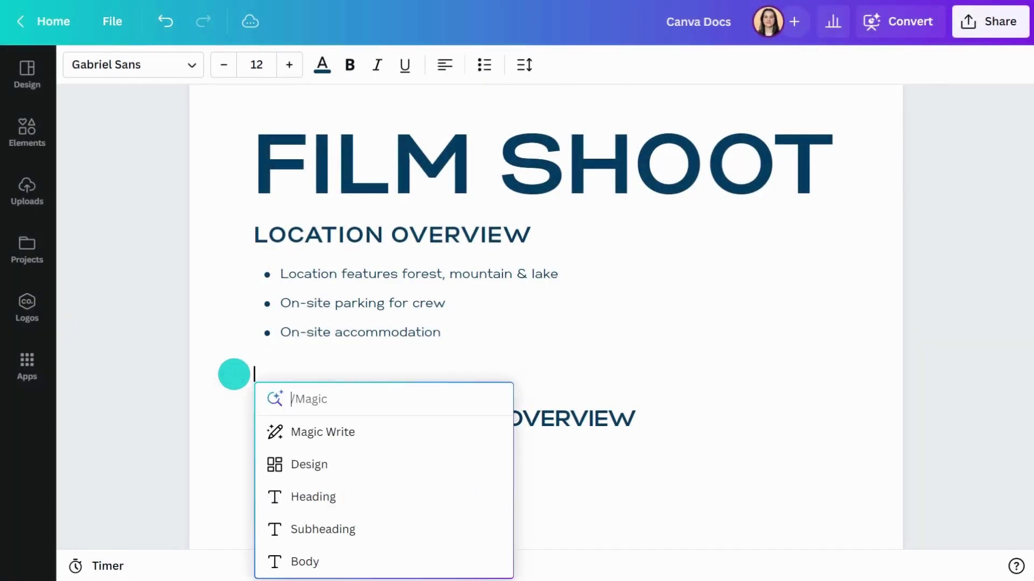
pyautogui.scroll(-2, 337, 489)
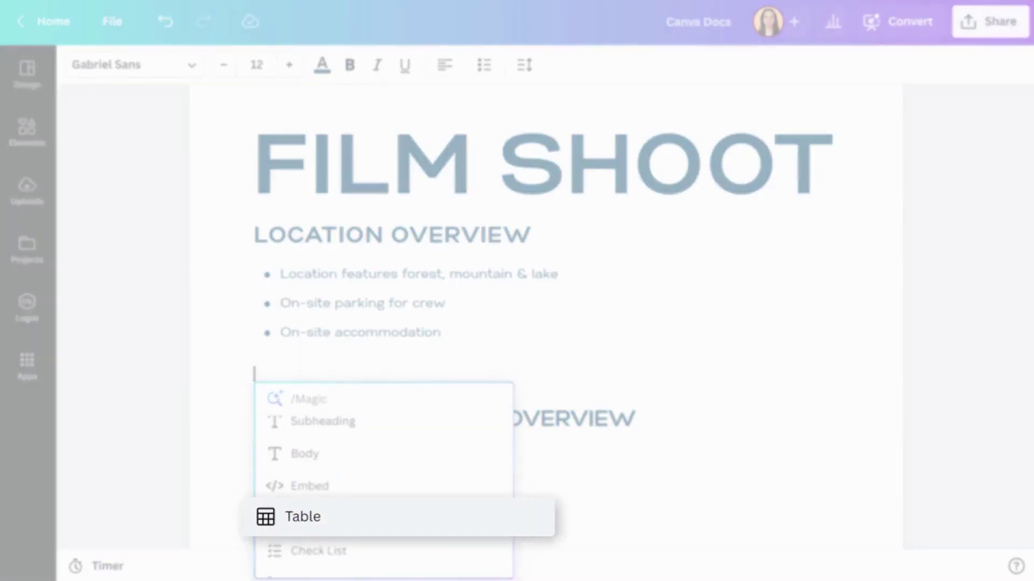
pyautogui.click(328, 502)
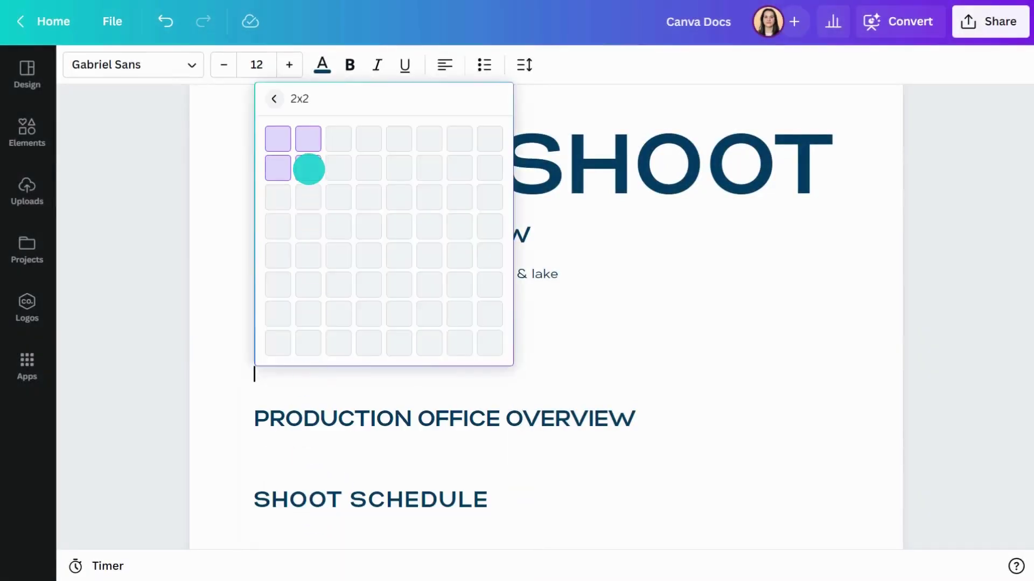
pyautogui.click(307, 168)
# Step: Insert a stock 'forest' photo into the left table cell
pyautogui.write('/')
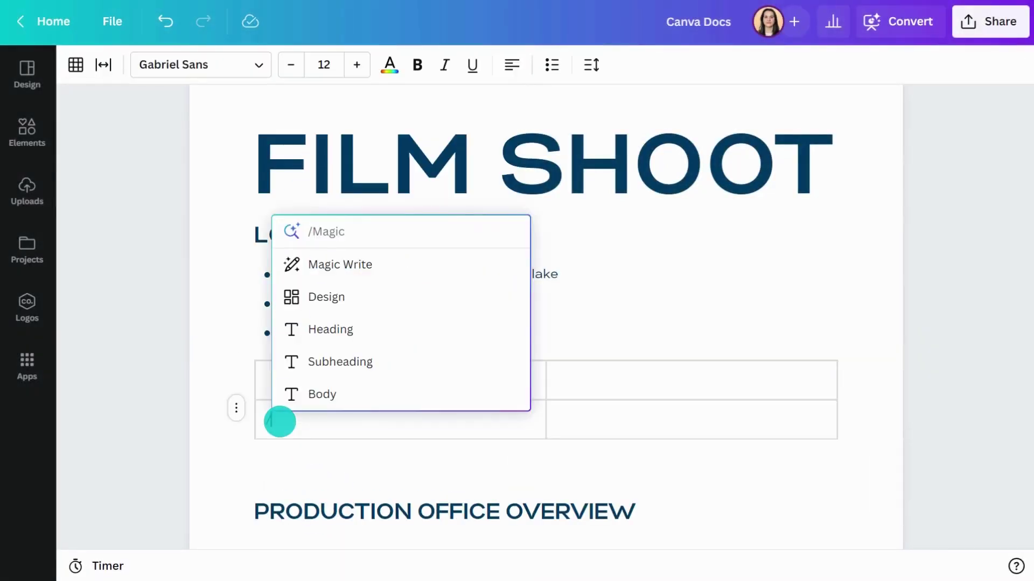
pyautogui.scroll(-4, 366, 349)
pyautogui.scroll(-3, 366, 349)
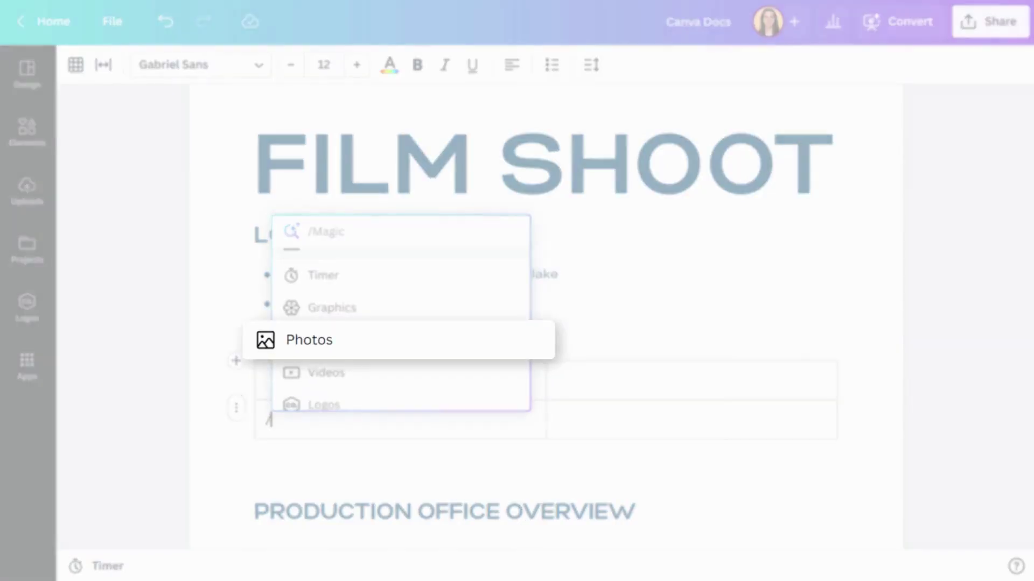
pyautogui.click(342, 341)
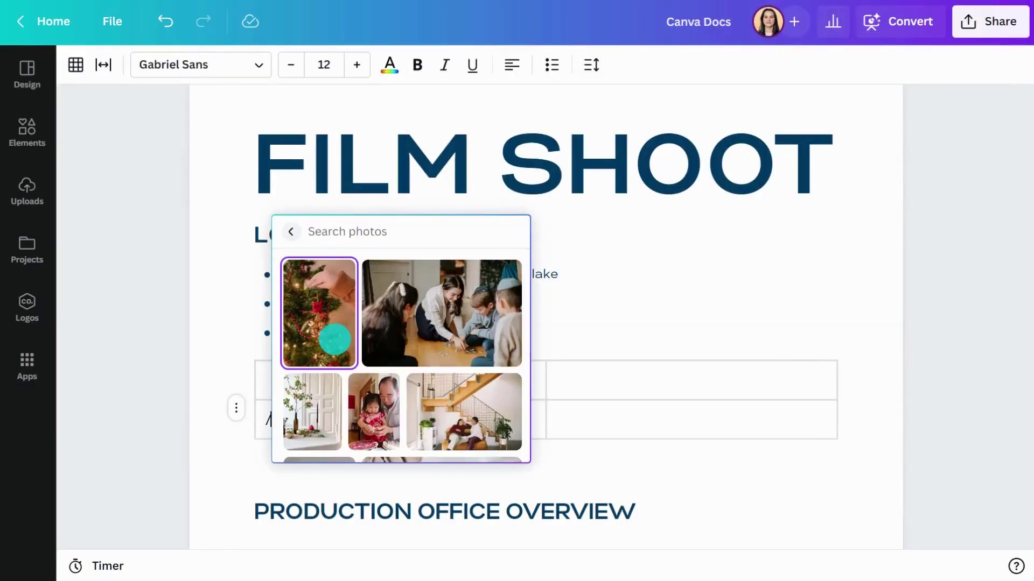
pyautogui.write('forest')
pyautogui.click(334, 339)
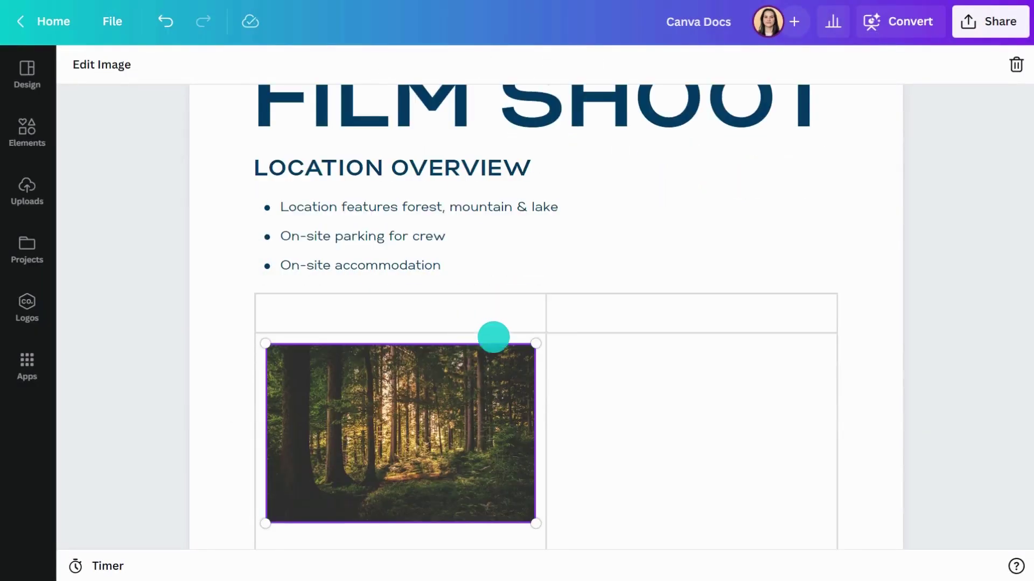
# Step: Insert a stock 'lake' photo into the right table cell
pyautogui.click(578, 366)
pyautogui.write('/')
pyautogui.scroll(-5, 619, 461)
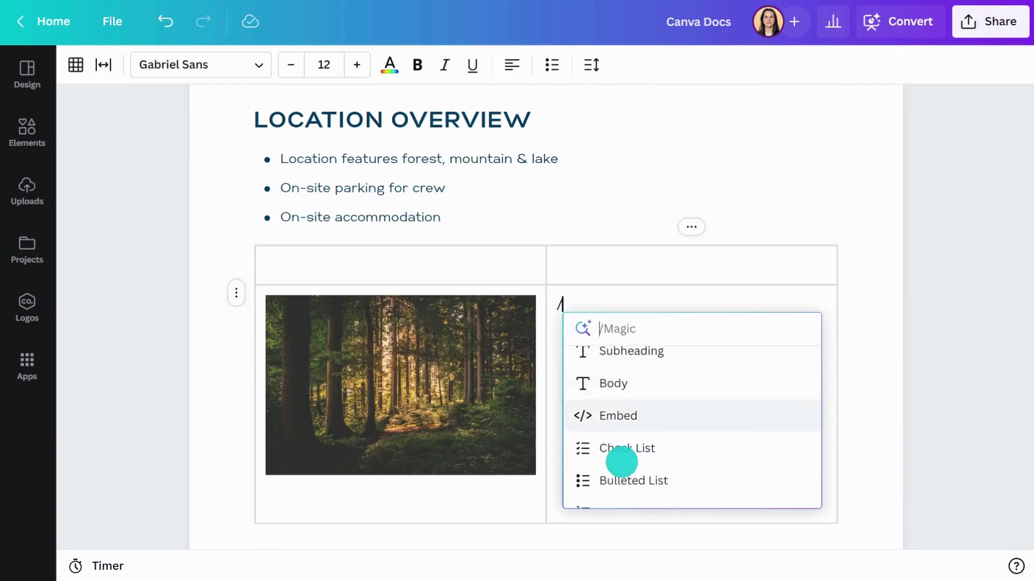
pyautogui.scroll(-3, 621, 462)
pyautogui.click(611, 441)
pyautogui.write('lake')
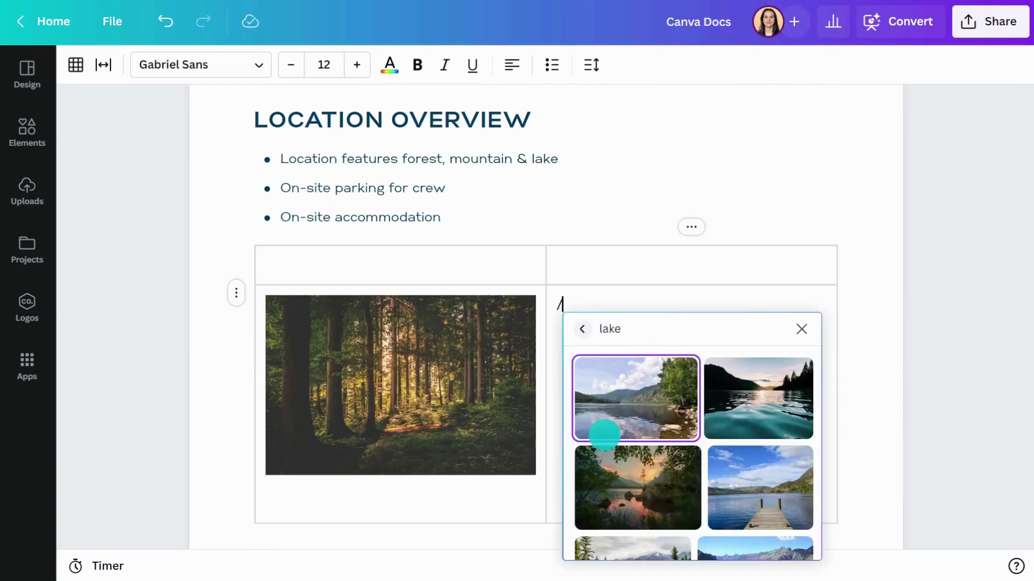
pyautogui.scroll(-1, 651, 493)
# Step: Fill the table's top row background with navy
pyautogui.click(652, 493)
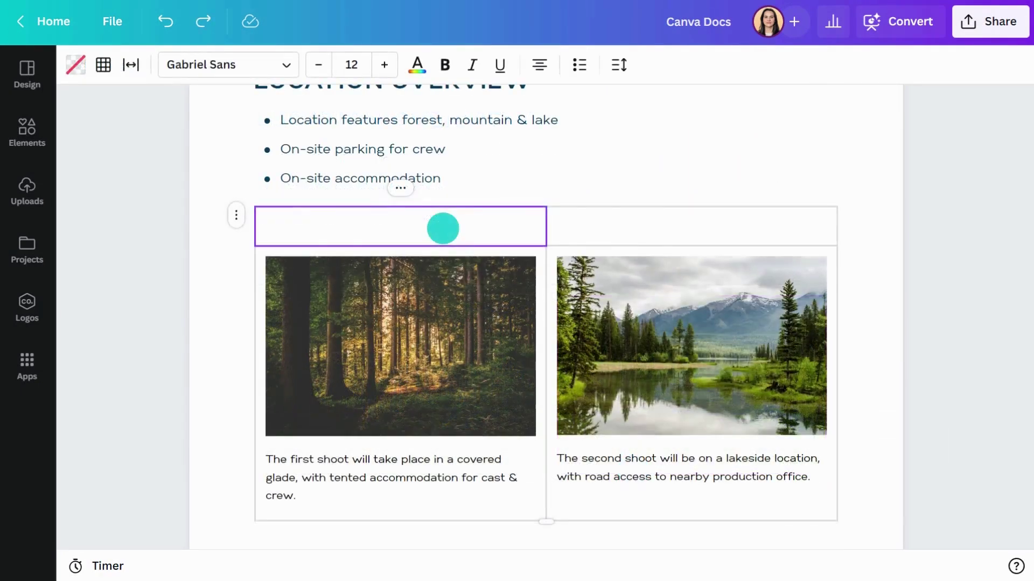
pyautogui.keyDown('shift'); pyautogui.click(641, 229); pyautogui.keyUp('shift')
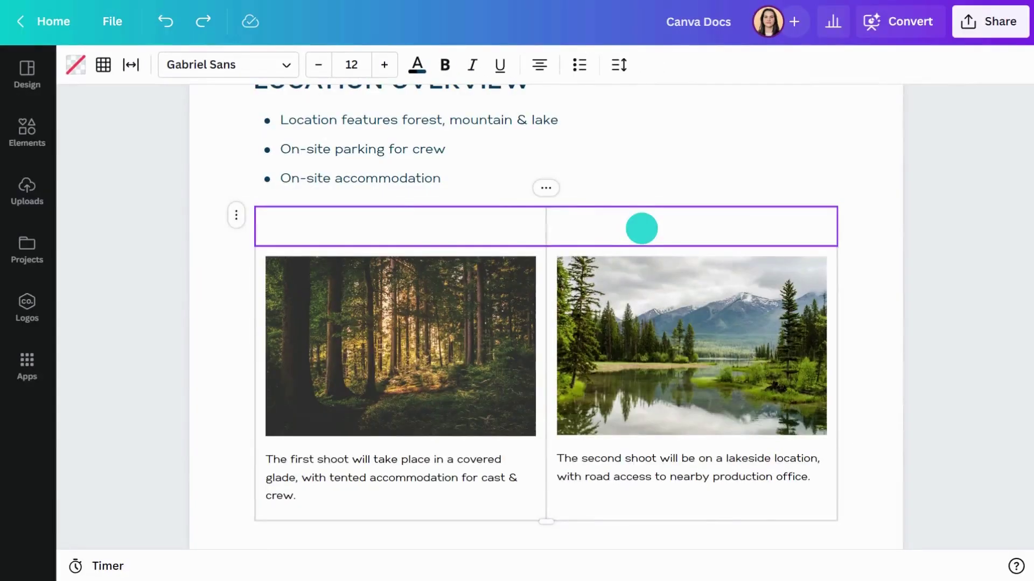
pyautogui.click(78, 66)
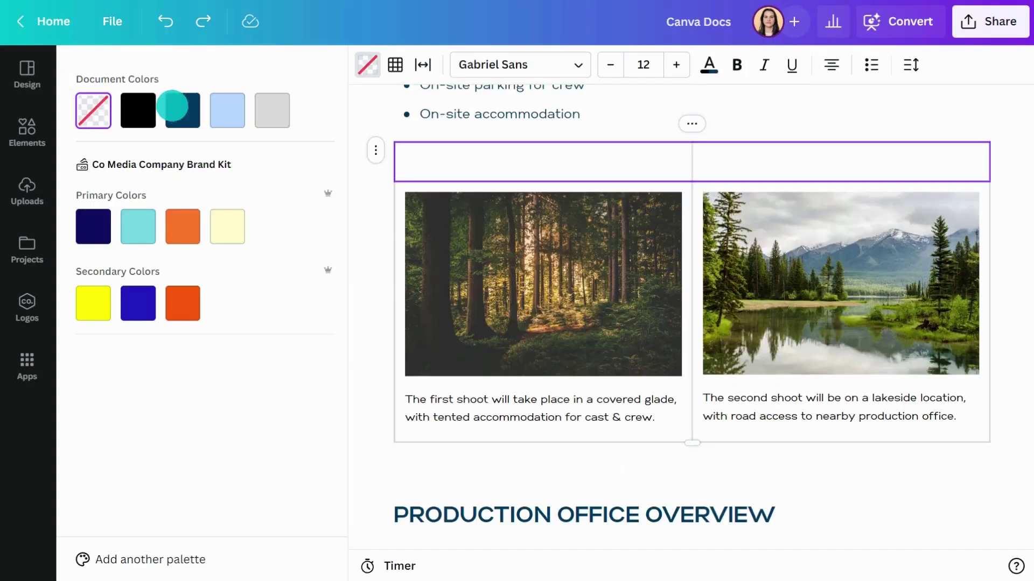
pyautogui.click(172, 106)
# Step: Label the headers LOCATION 1 and LOCATION 2, and list MONDAY to SUNDAY in the Shoot Schedule
pyautogui.click(365, 241)
pyautogui.click(401, 171)
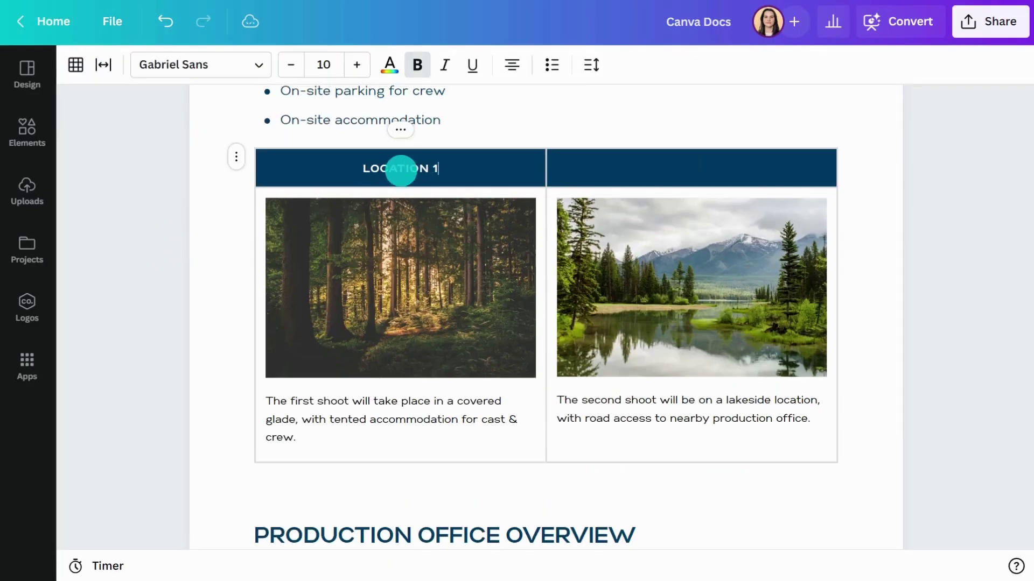
pyautogui.click(692, 170)
pyautogui.write('LOCATION 2')
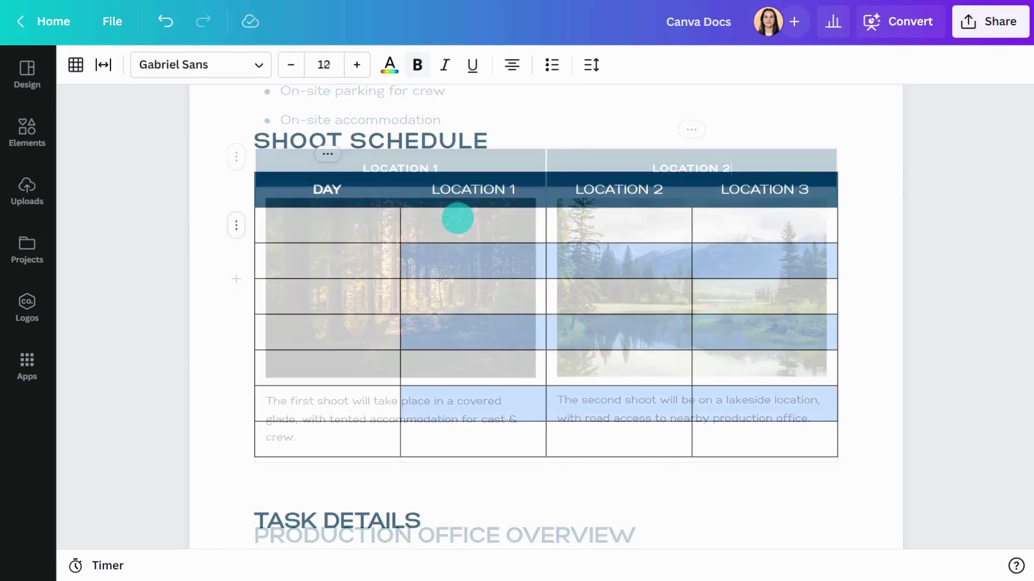
pyautogui.click(344, 224)
pyautogui.write('MONDAY')
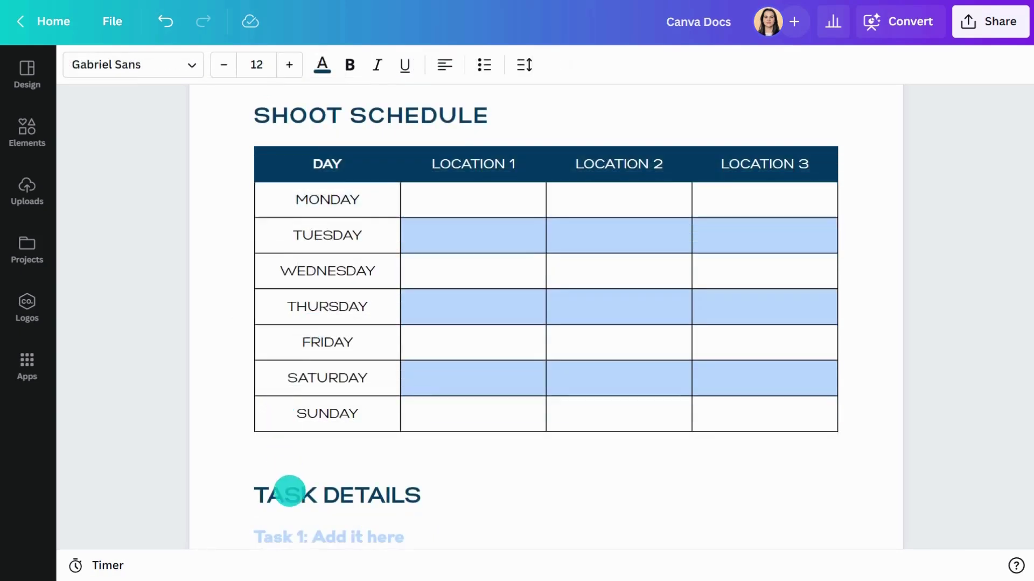
# Step: Insert a bar chart on the empty line under DAY SPLITS
pyautogui.scroll(-7, 288, 491)
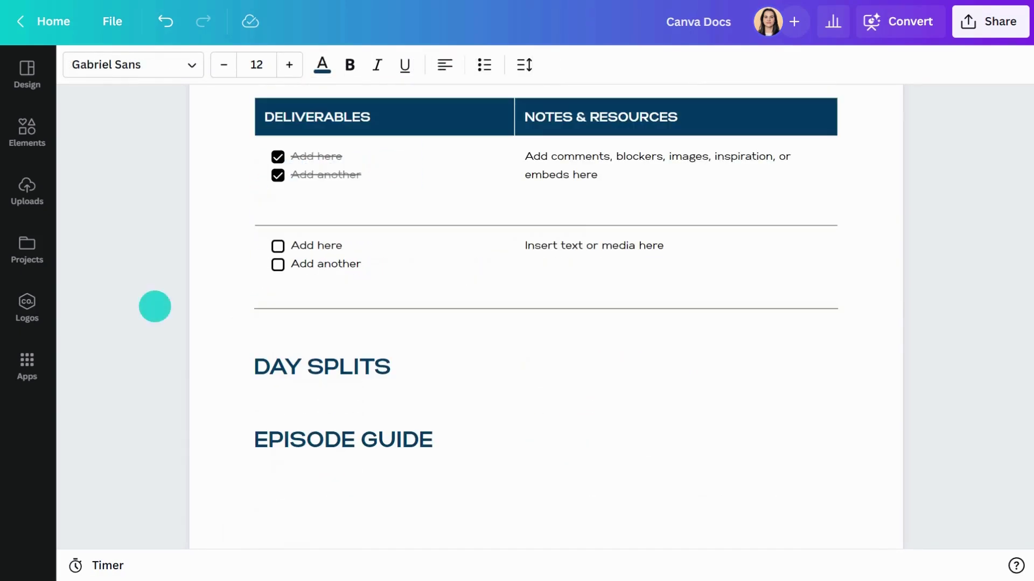
pyautogui.click(233, 402)
pyautogui.write('cha')
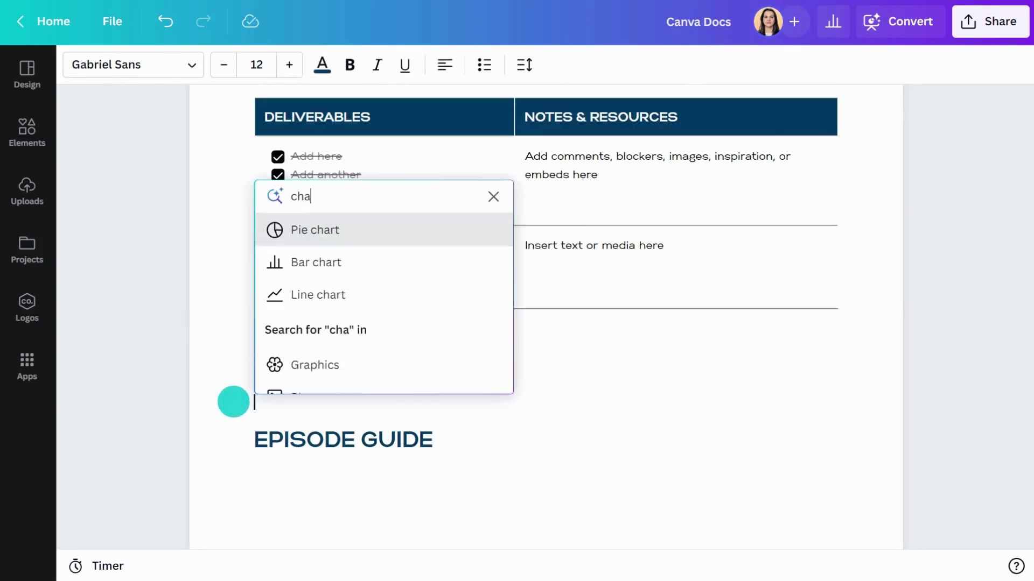
pyautogui.write('rt')
pyautogui.click(313, 262)
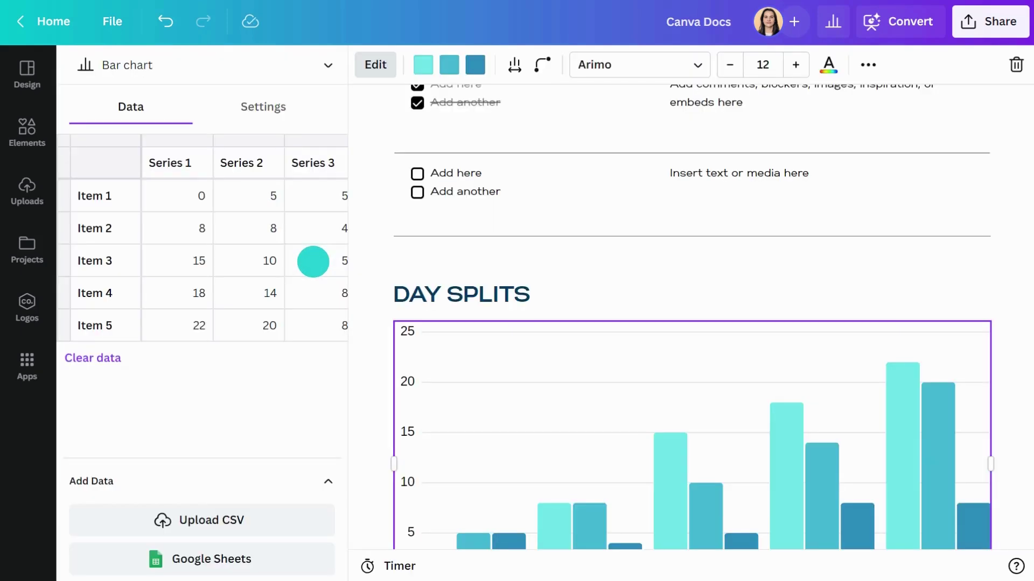
# Step: Rename the chart data rows to Day 1 through Day 5
pyautogui.click(106, 195)
pyautogui.write('D')
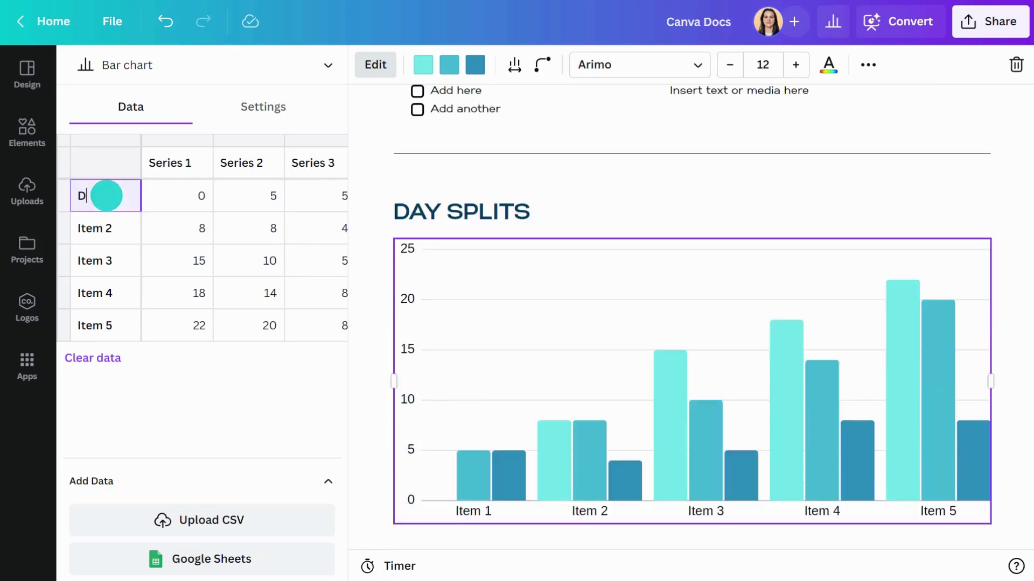
pyautogui.write('ay 1')
pyautogui.click(102, 228)
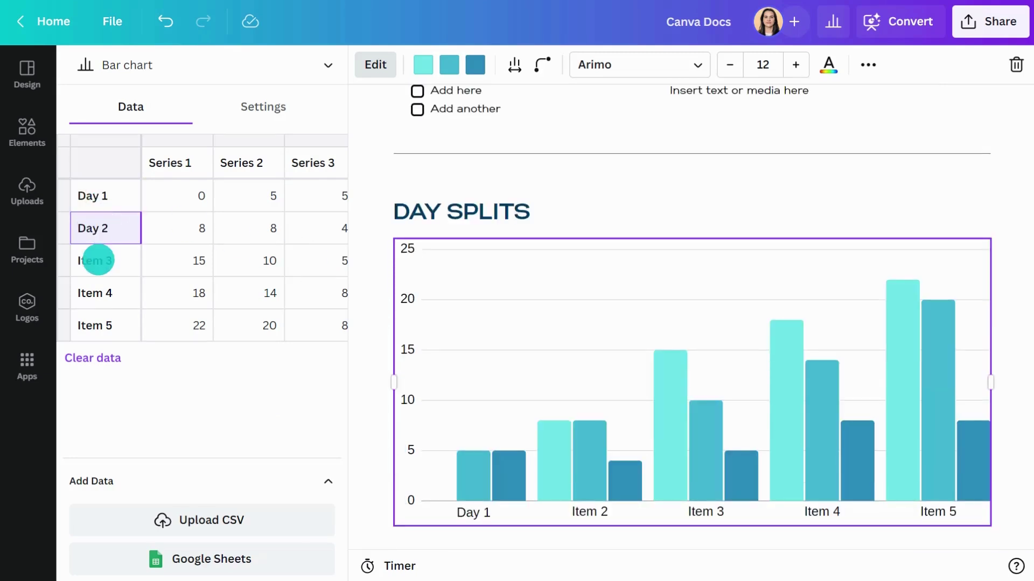
pyautogui.click(98, 260)
pyautogui.write('Day 3')
pyautogui.click(102, 293)
pyautogui.write('Day 4')
pyautogui.click(122, 326)
pyautogui.write('Day 5')
# Step: Edit the chart values, setting Day 2 in Series 1 to 2
pyautogui.click(241, 194)
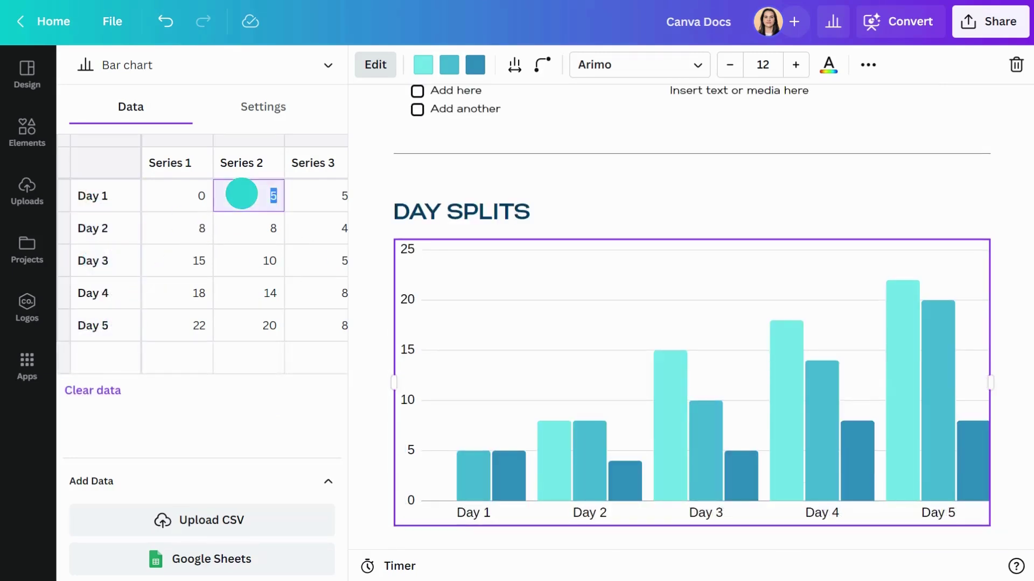
pyautogui.click(178, 227)
pyautogui.write('2')
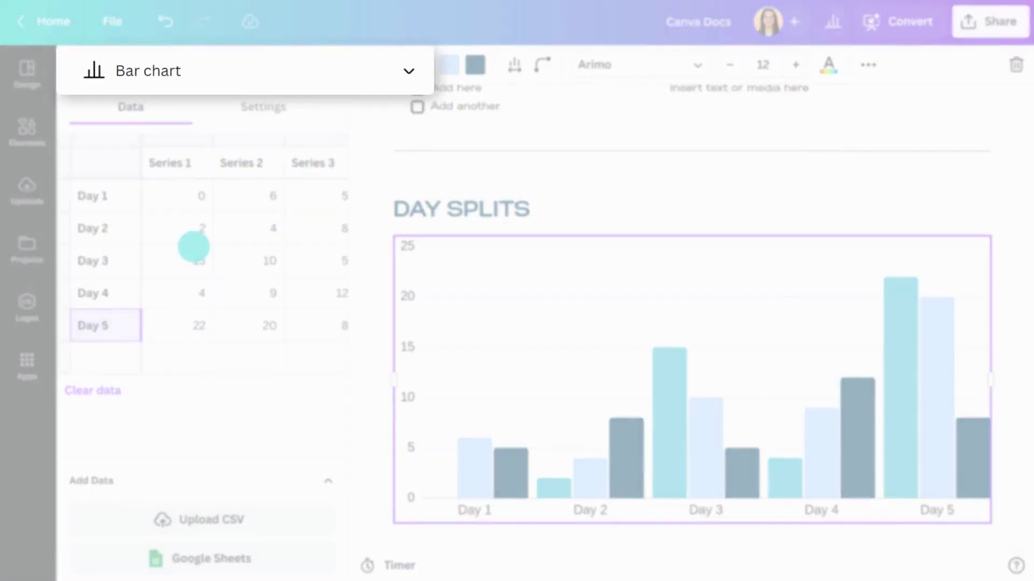
# Step: Switch the chart type to Pie chart and close the data editor
pyautogui.click(328, 65)
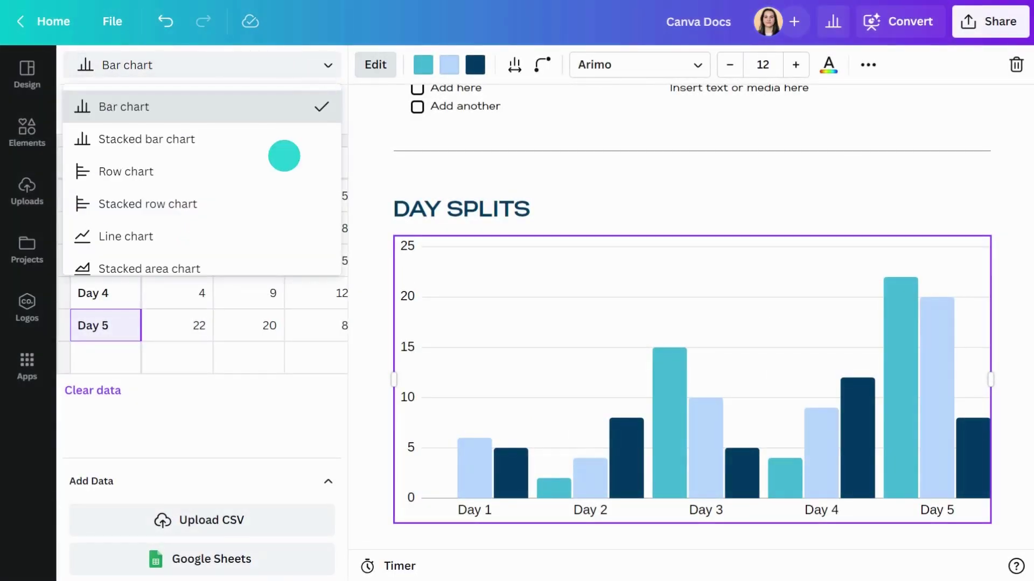
pyautogui.scroll(-3, 279, 162)
pyautogui.click(159, 219)
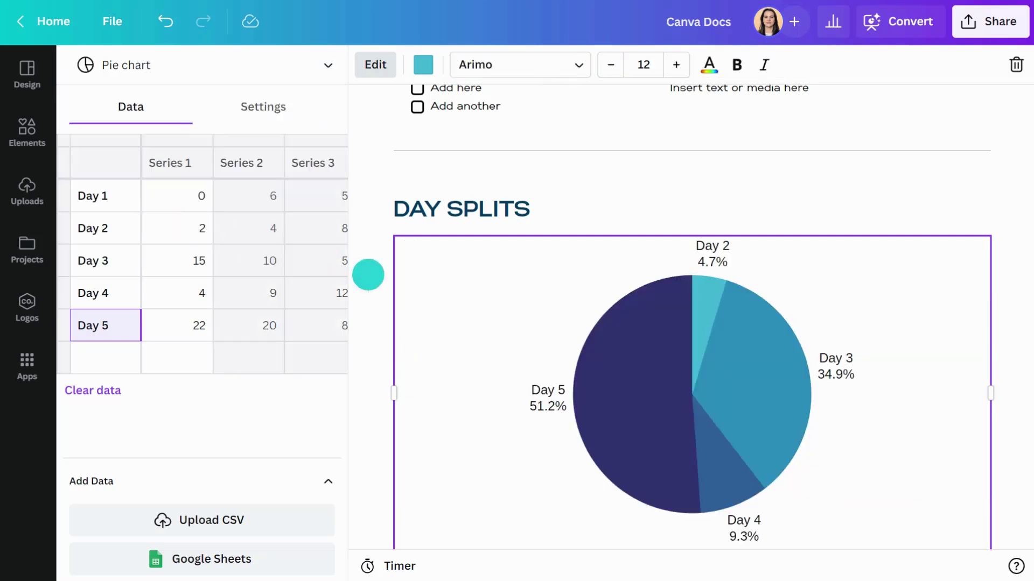
pyautogui.click(366, 274)
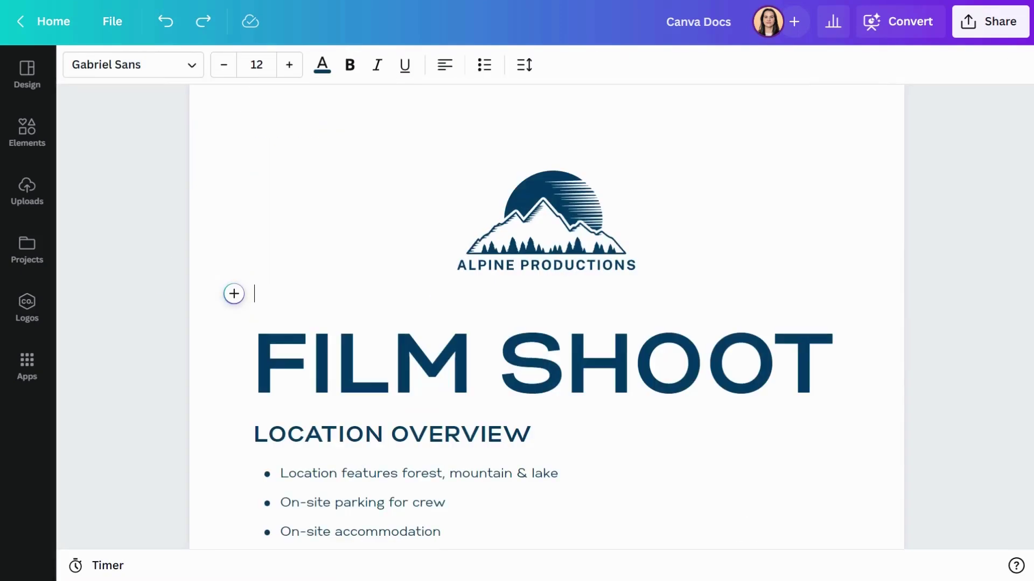
# Step: Insert a new embedded design above the FILM SHOOT title and browse its elements
pyautogui.click(233, 291)
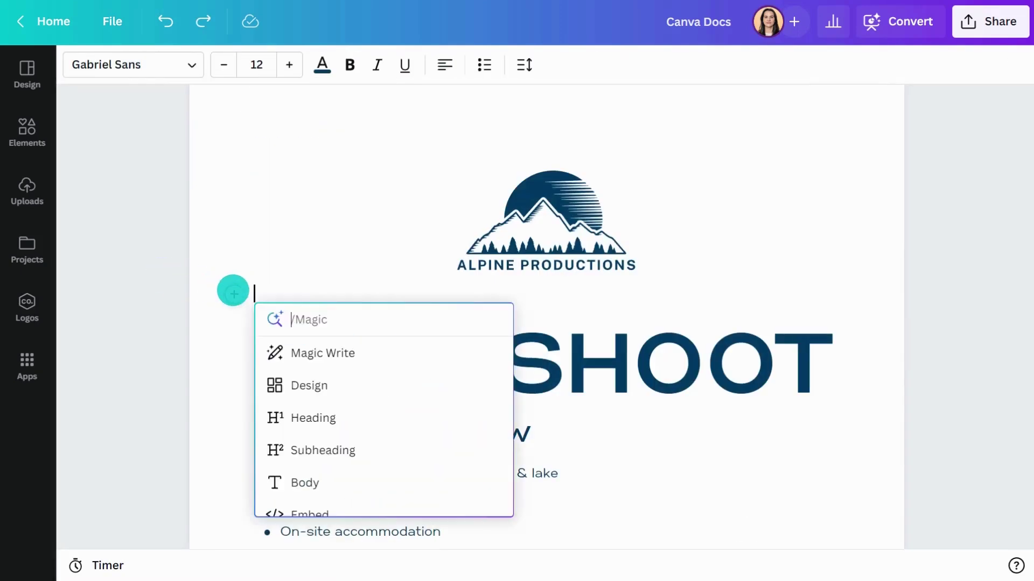
pyautogui.click(320, 383)
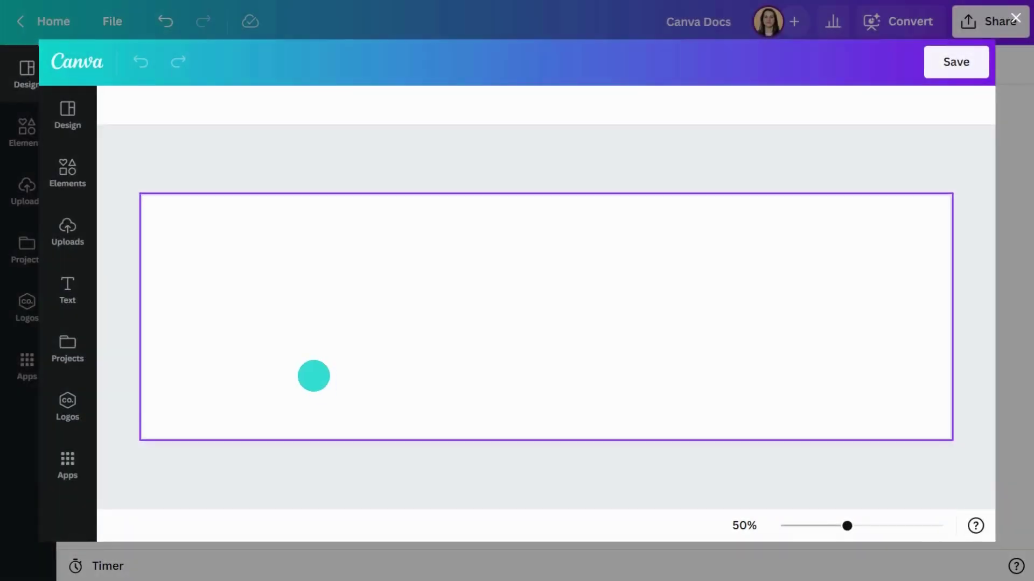
pyautogui.click(67, 116)
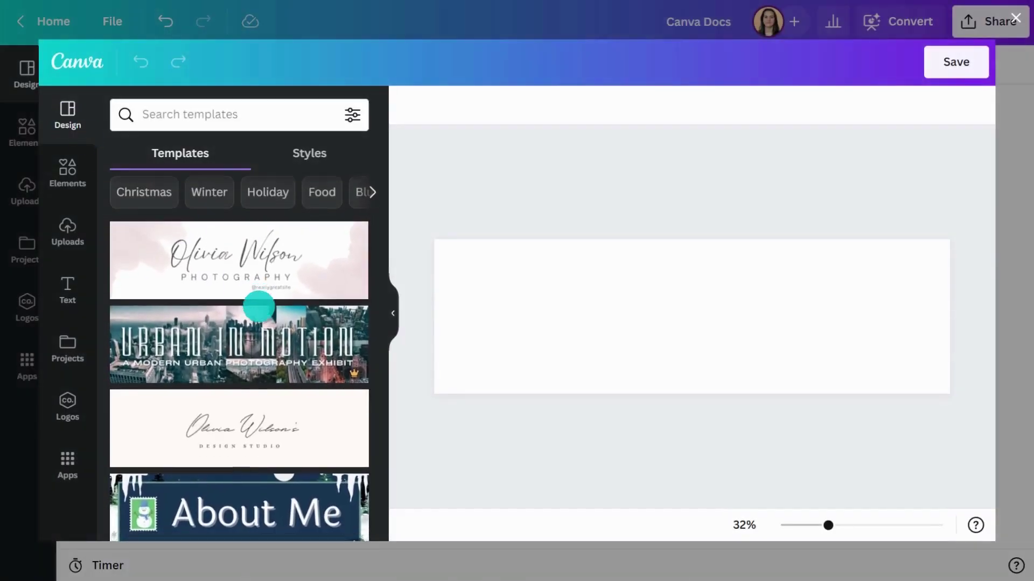
pyautogui.scroll(-5, 259, 307)
pyautogui.click(67, 171)
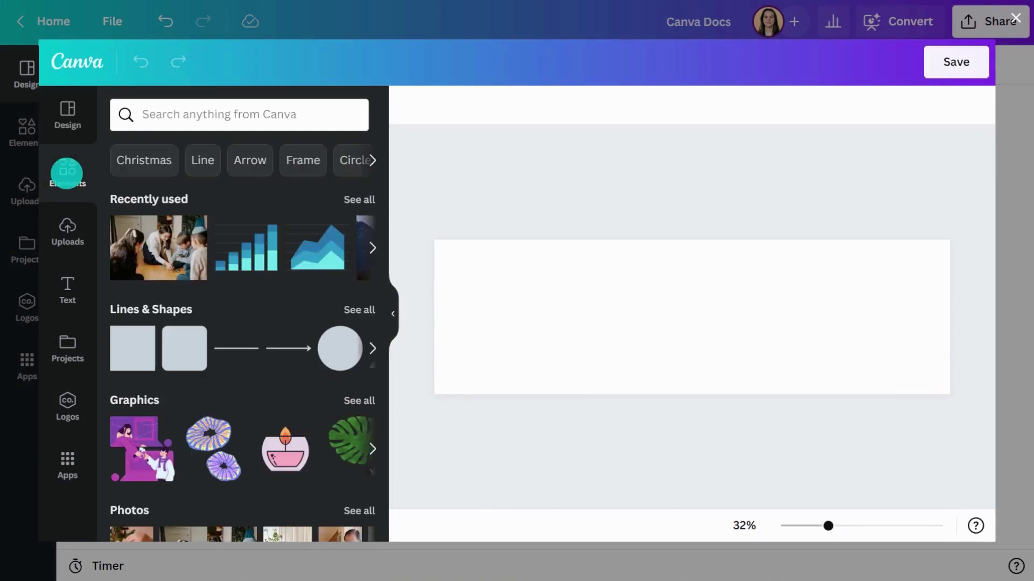
# Step: Search elements for 'interlaken' filtered to free items only
pyautogui.click(235, 113)
pyautogui.write('interlaken')
pyautogui.press('Return')
pyautogui.click(352, 115)
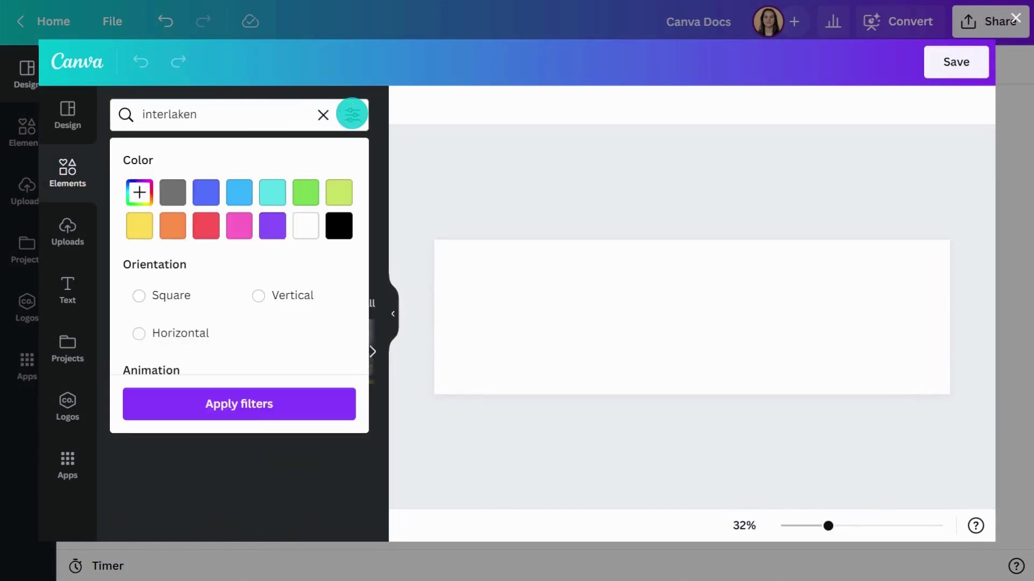
pyautogui.scroll(-3, 308, 271)
pyautogui.click(140, 349)
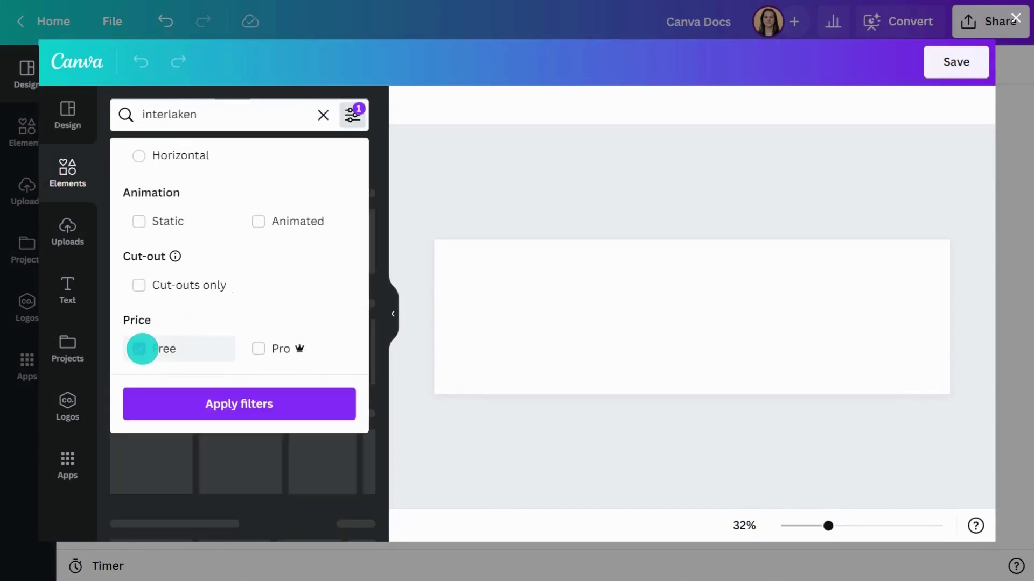
pyautogui.click(219, 403)
# Step: Place a mountain photo behind the Season 3 The Explorer banner and save it to the doc
pyautogui.click(231, 155)
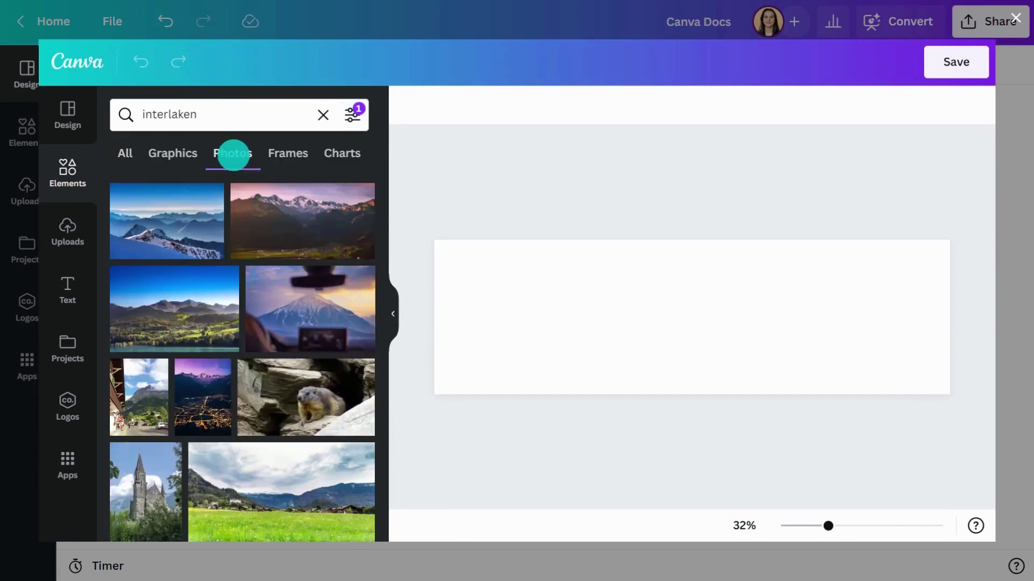
pyautogui.moveTo(294, 227); pyautogui.dragTo(494, 273)
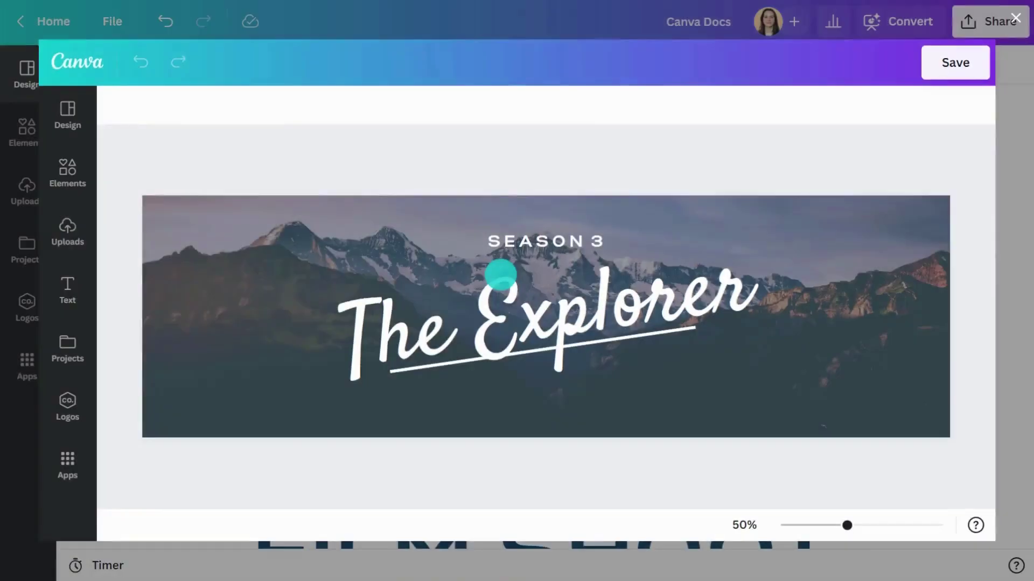
pyautogui.click(955, 61)
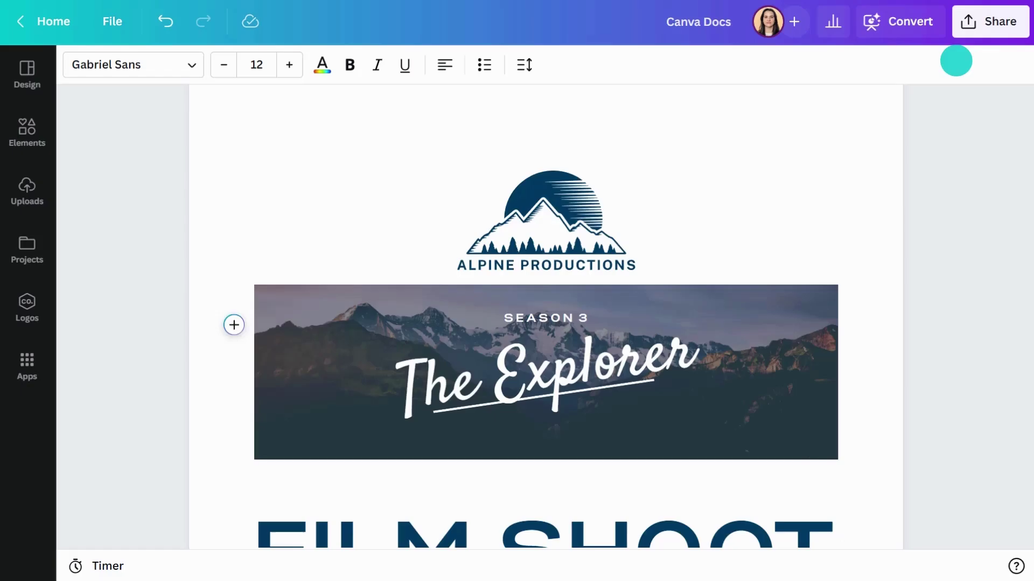
# Step: Paste the copied adventure-photo design with the Episode 4 caption below EPISODE GUIDE
pyautogui.scroll(-15, 915, 239)
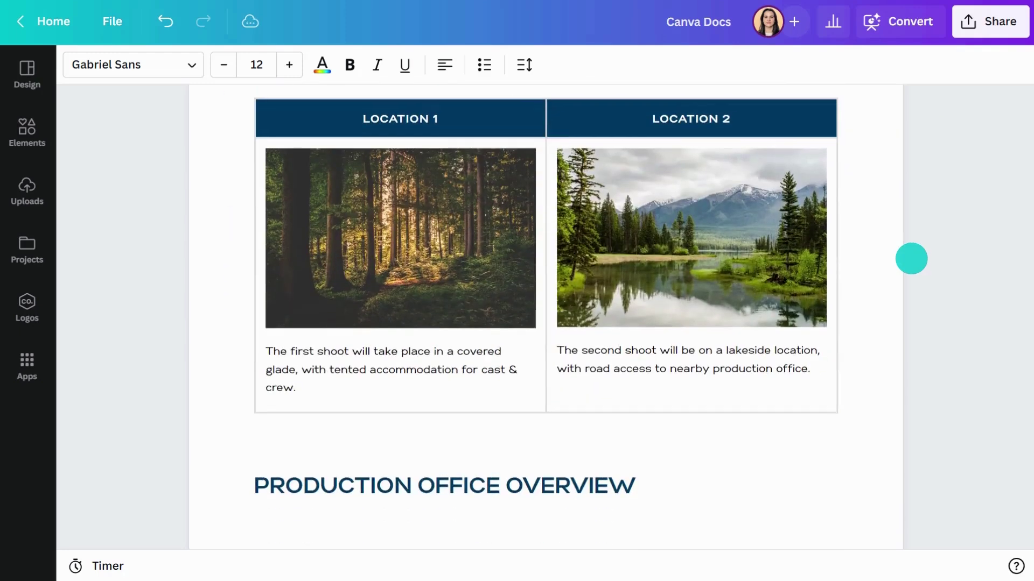
pyautogui.scroll(-20, 911, 258)
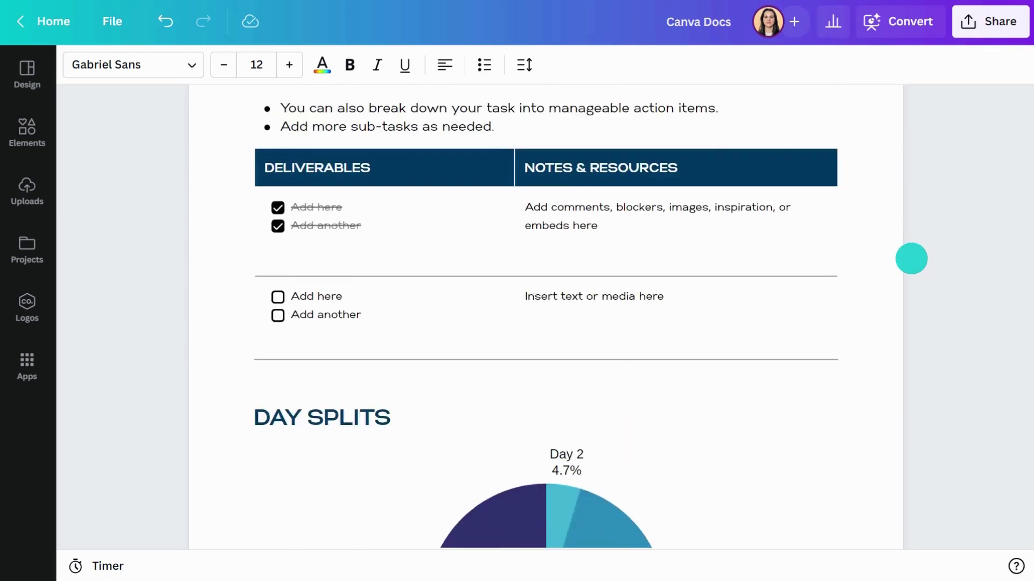
pyautogui.scroll(-2, 911, 258)
pyautogui.click(266, 443)
pyautogui.hotkey('ctrl', 'v')
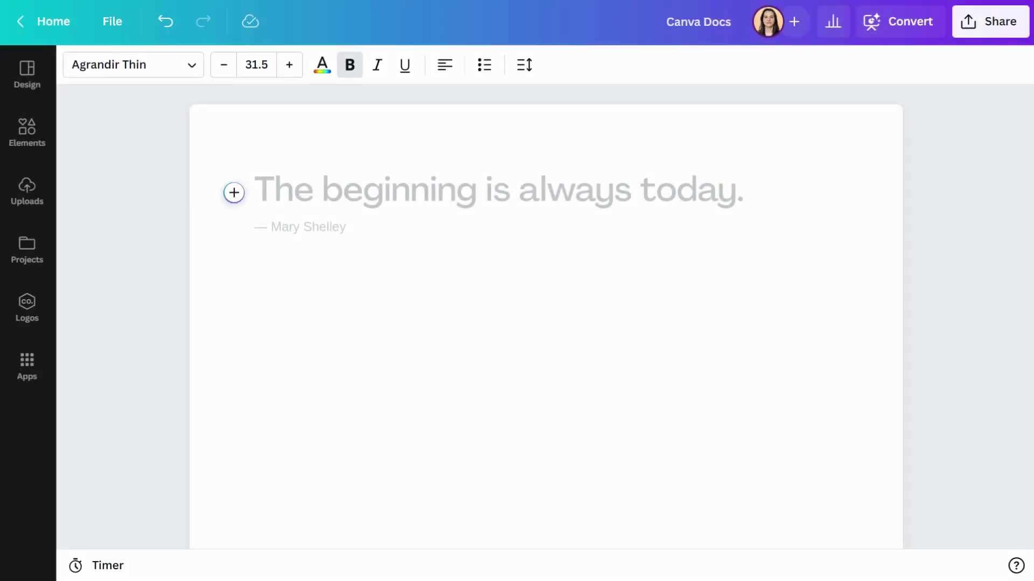
# Step: Use Magic Write with the prompt 'list items to bring on an outdoor film shoot'
pyautogui.click(234, 193)
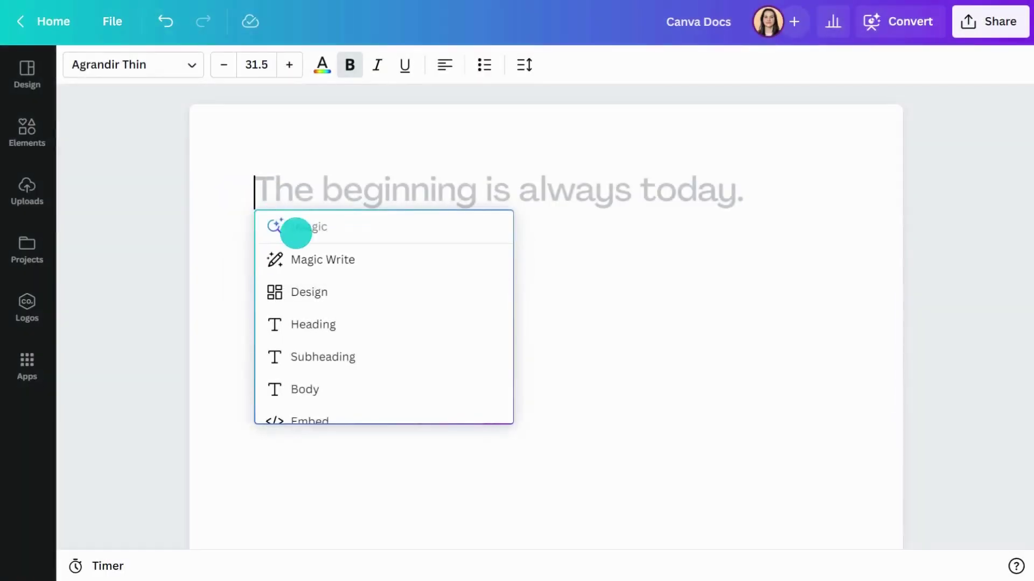
pyautogui.click(336, 260)
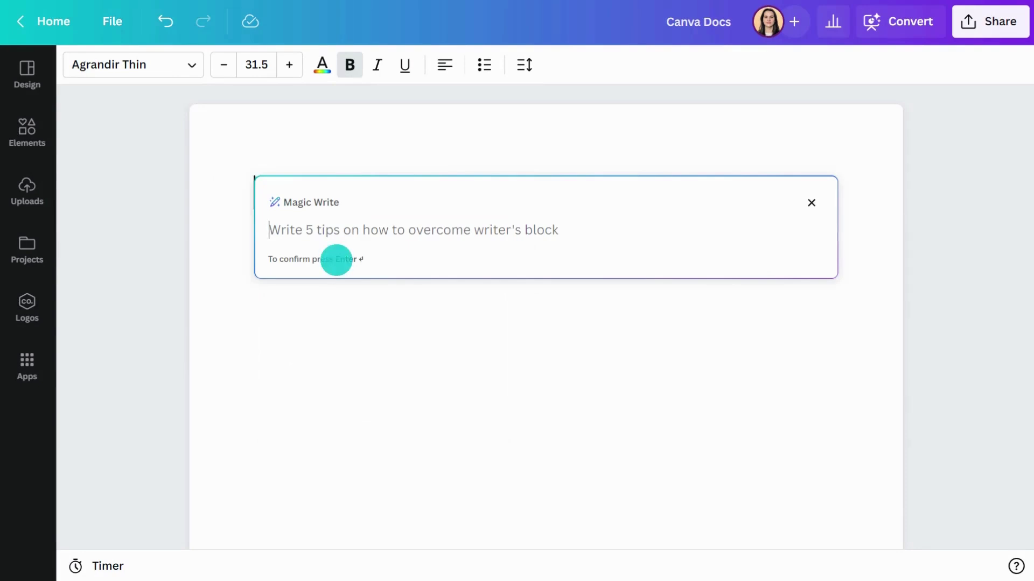
pyautogui.write('list items to bring on an out')
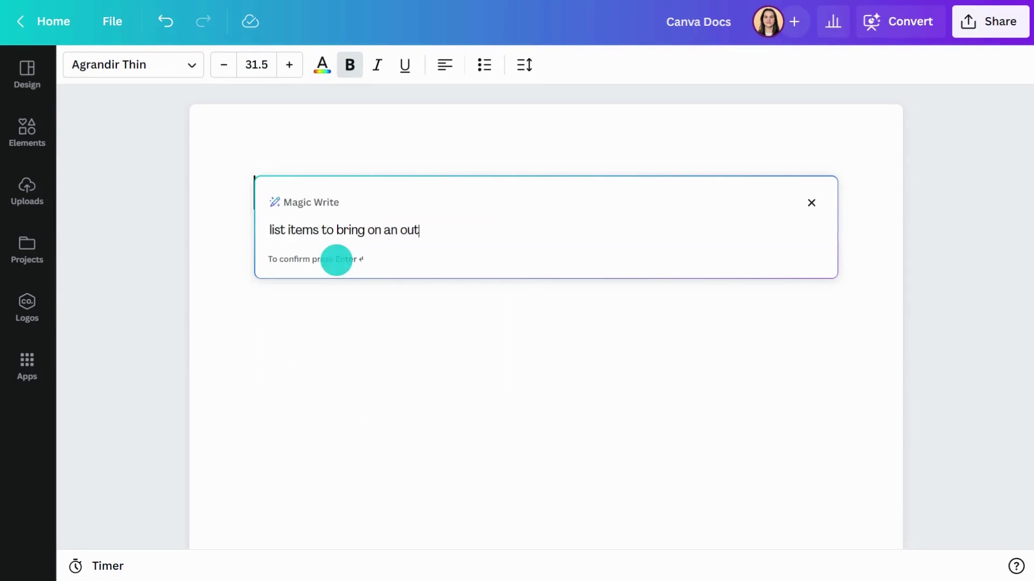
pyautogui.write('door film shoot')
pyautogui.press('Return')
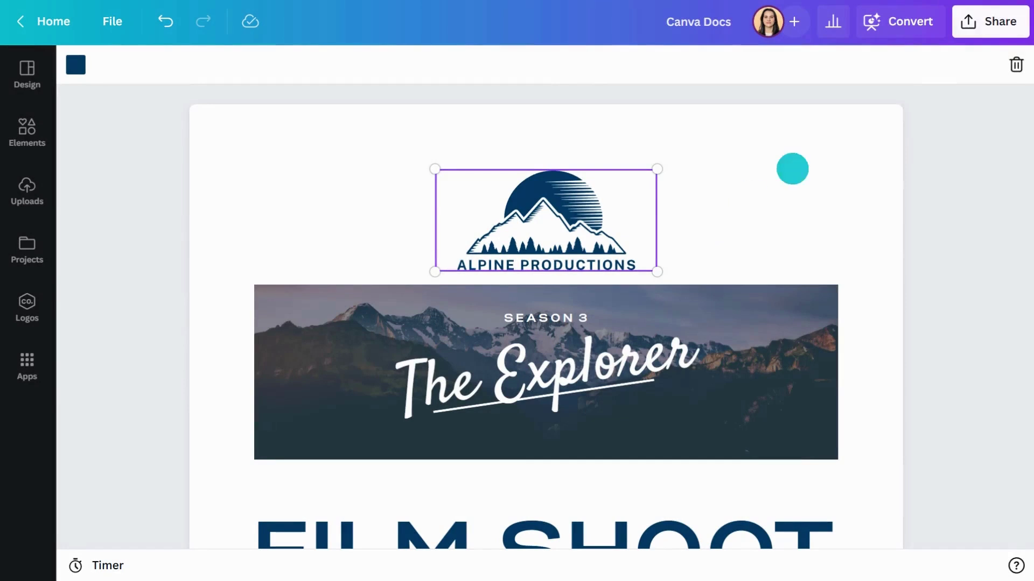
# Step: Set sharing to Anyone with the link and copy the link
pyautogui.click(991, 25)
pyautogui.click(826, 205)
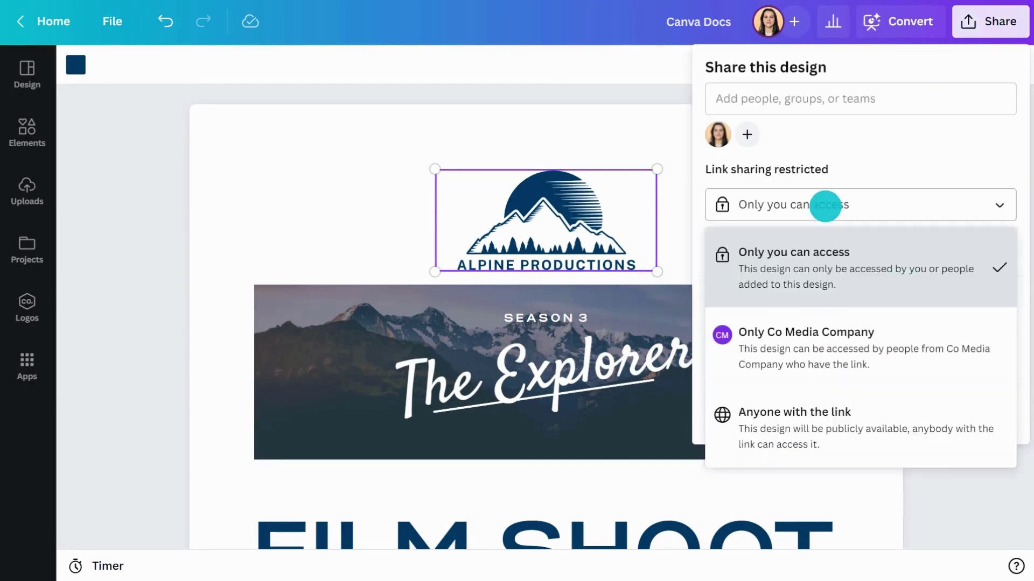
pyautogui.click(817, 417)
pyautogui.click(859, 247)
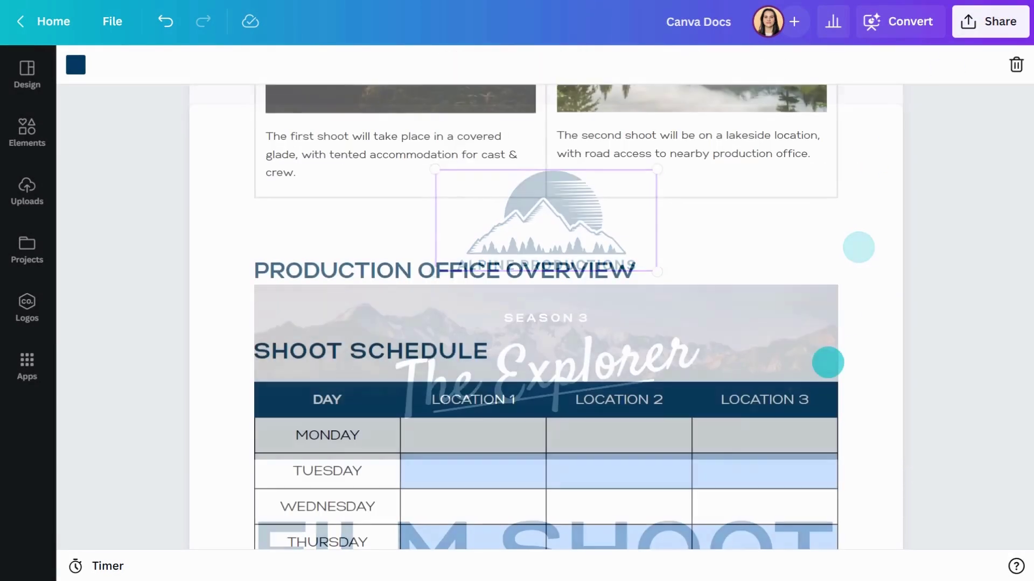
# Step: Assign a collaborator a comment requesting a production office site video, then paste the video below
pyautogui.tripleClick(533, 272)
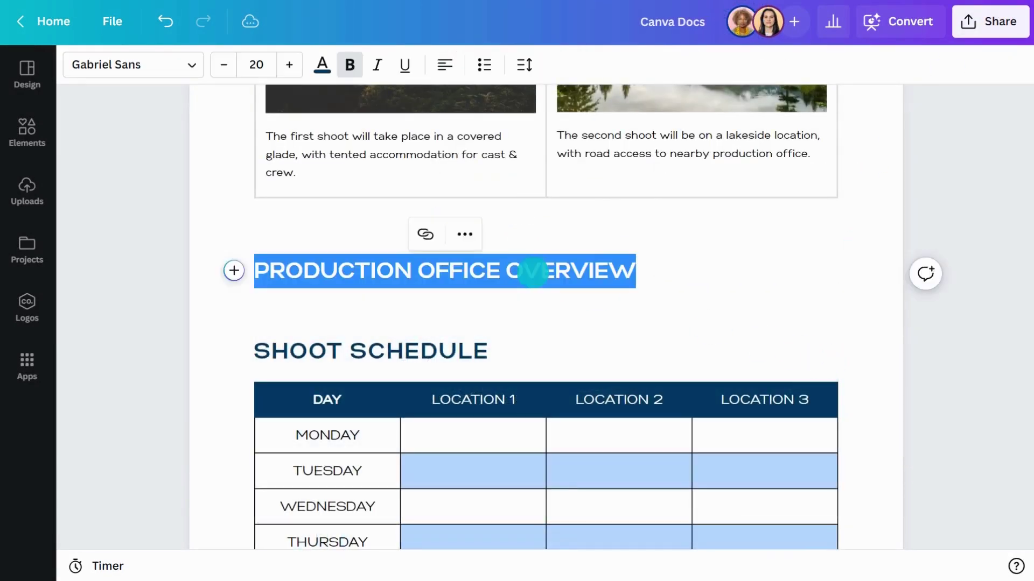
pyautogui.click(925, 273)
pyautogui.write('@Maya can yo')
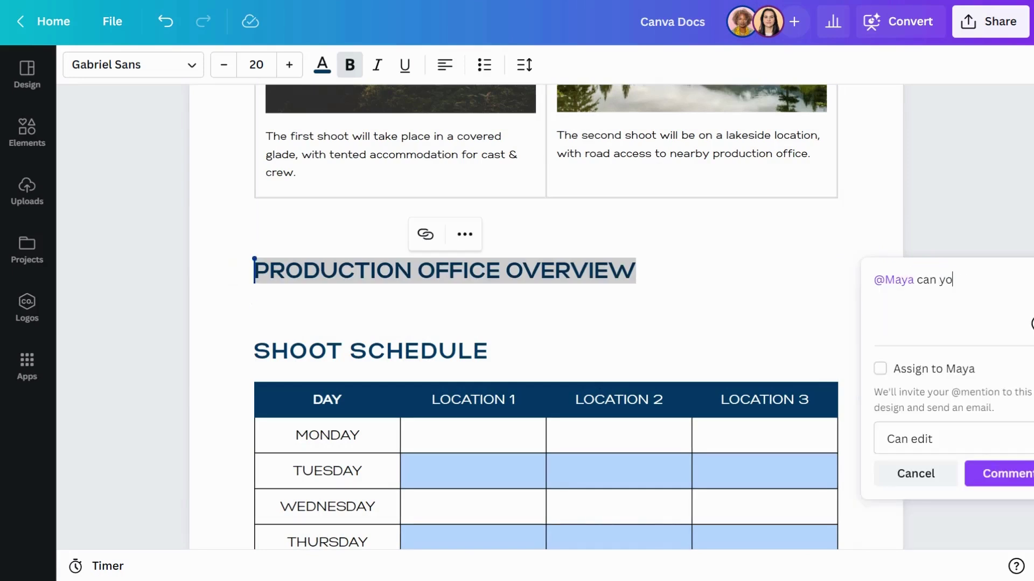
pyautogui.write('u please add a v')
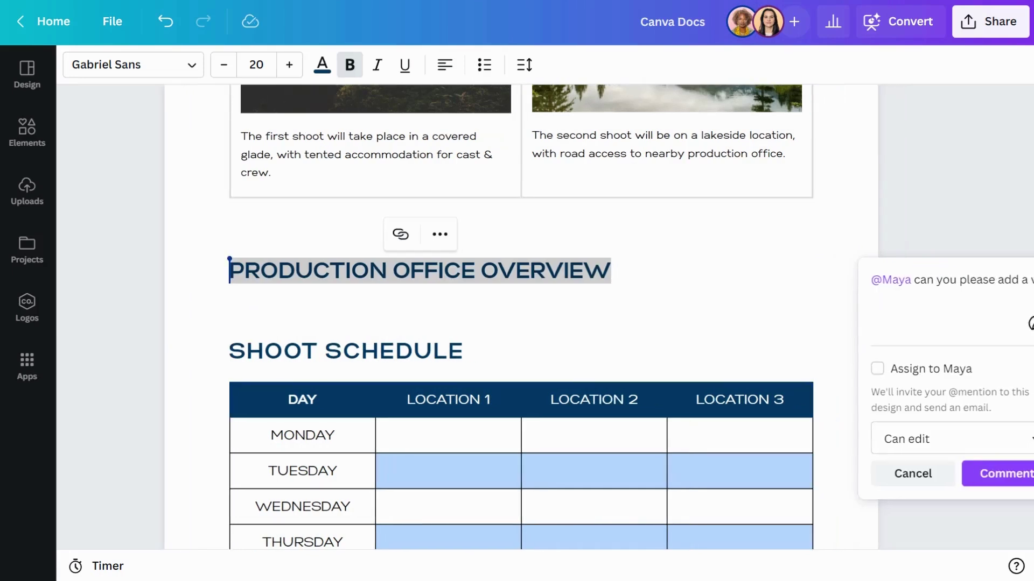
pyautogui.write('ideo of the production office site?')
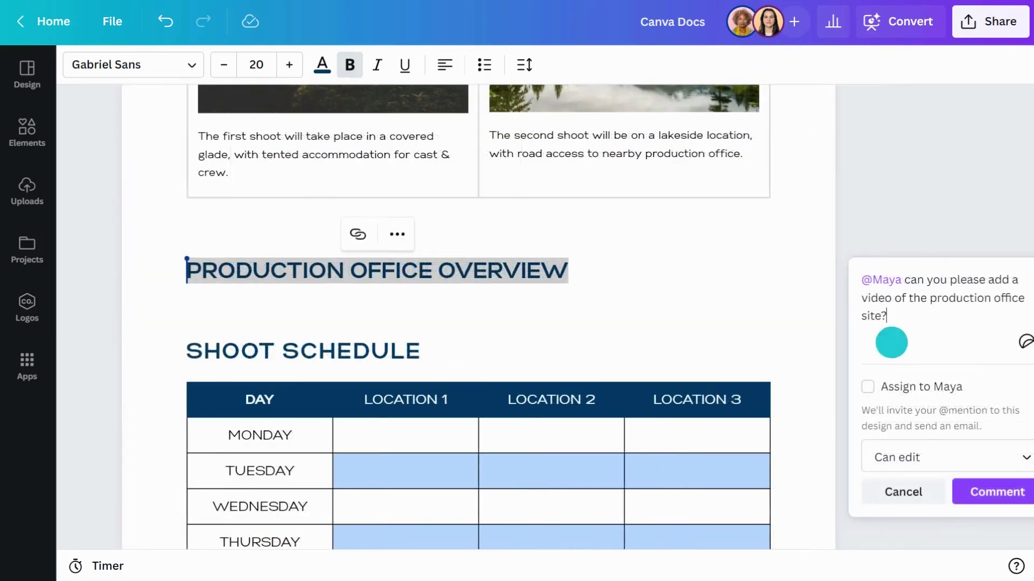
pyautogui.click(867, 387)
pyautogui.click(992, 491)
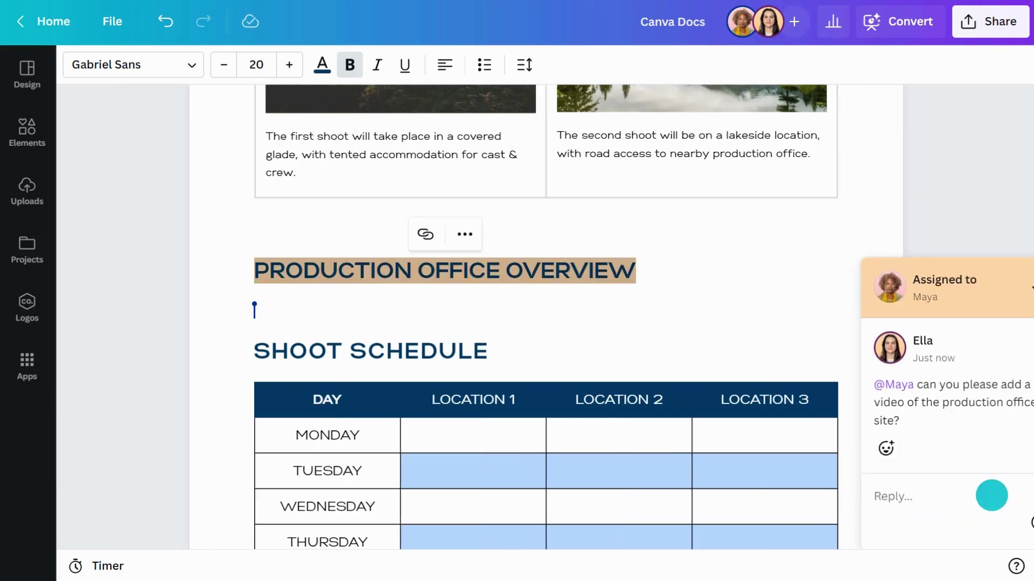
pyautogui.hotkey('ctrl', 'v')
# Step: Select and play the 28.2s production office video under PRODUCTION OFFICE OVERVIEW
pyautogui.scroll(-2, 544, 454)
pyautogui.click(544, 432)
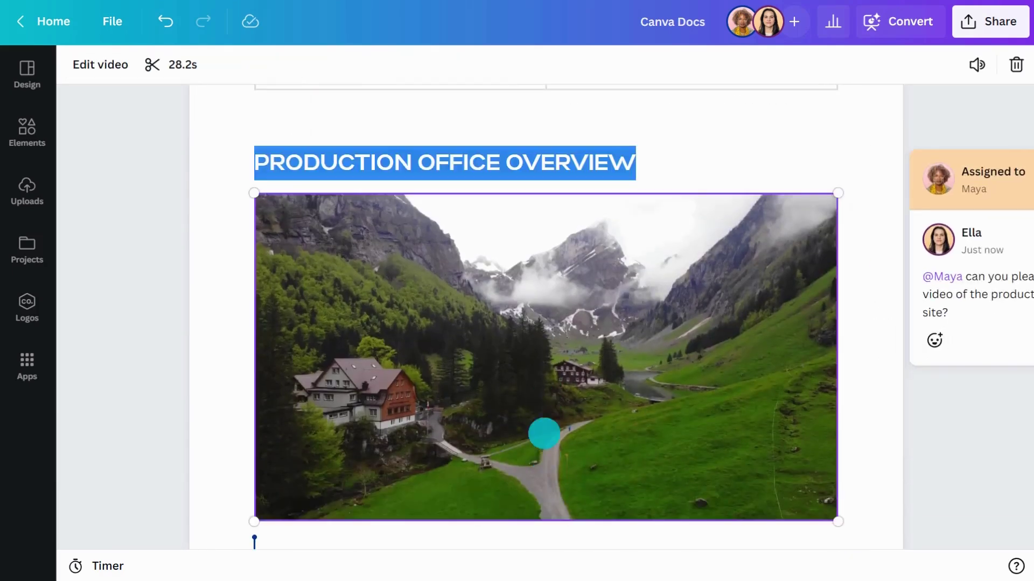
pyautogui.click(546, 357)
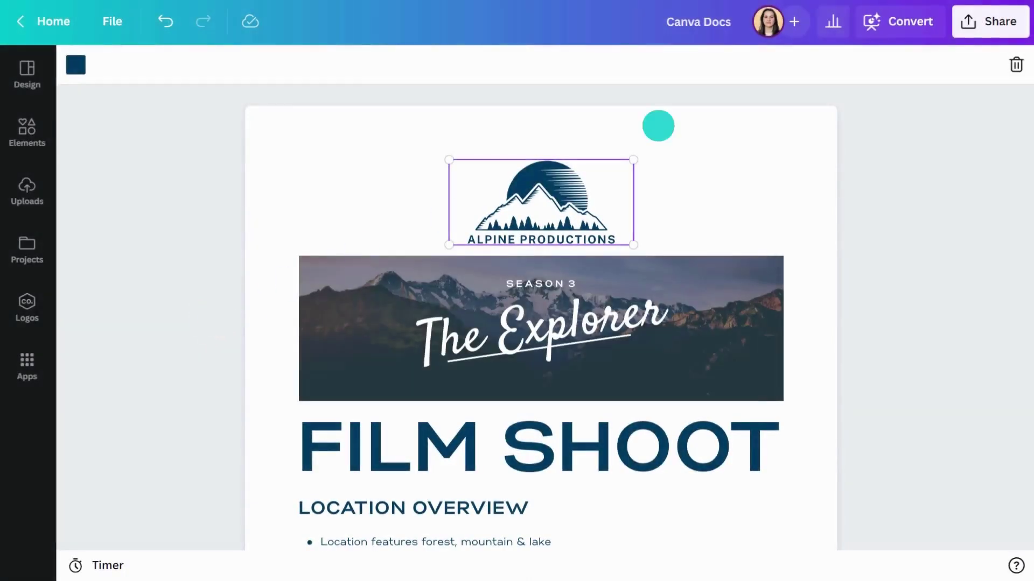
# Step: Convert the doc to a yellow-style presentation and view The Explorer and LOCATION OVERVIEW slides
pyautogui.click(897, 22)
pyautogui.click(420, 226)
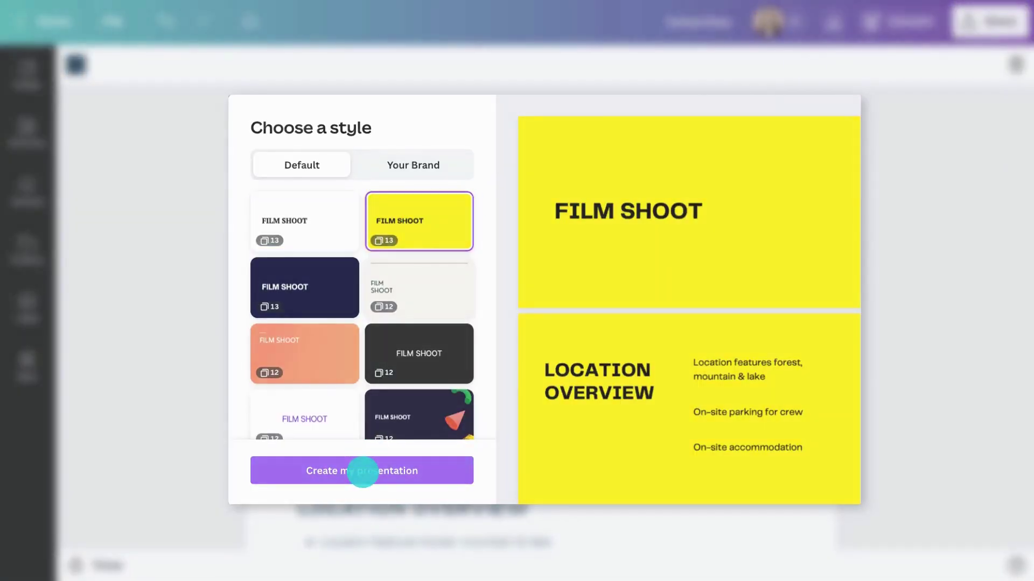
pyautogui.click(362, 471)
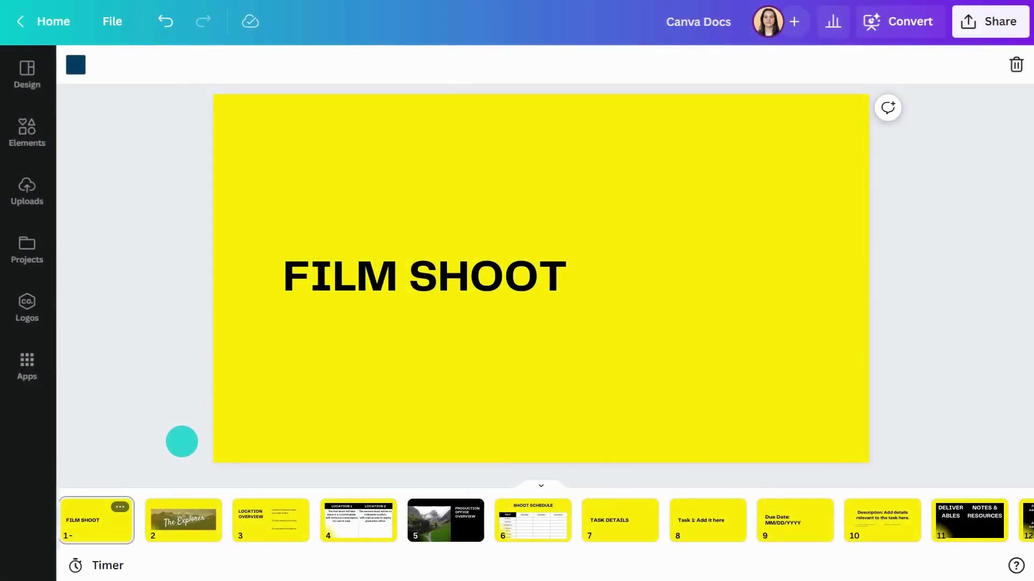
pyautogui.click(180, 518)
pyautogui.click(265, 519)
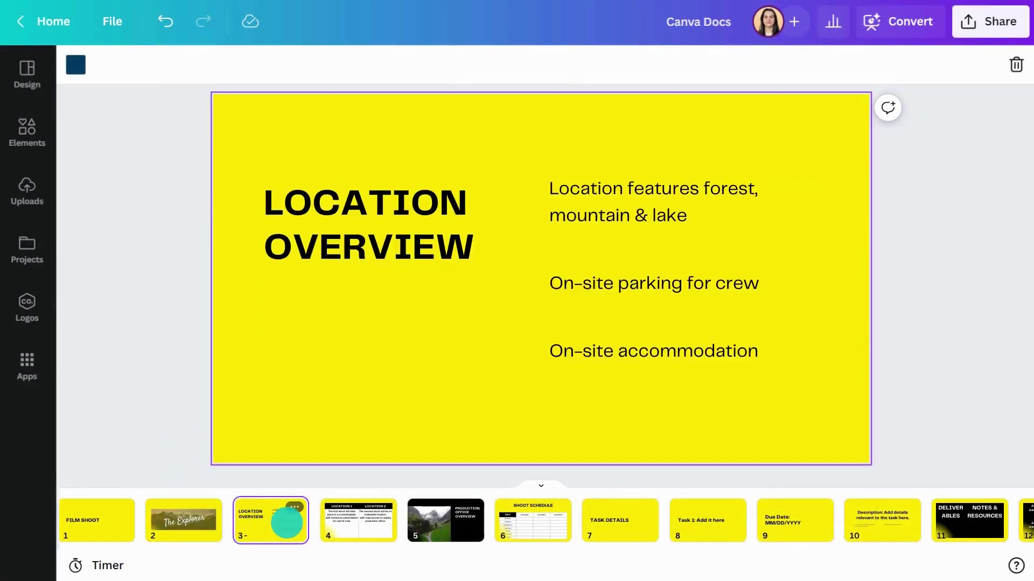